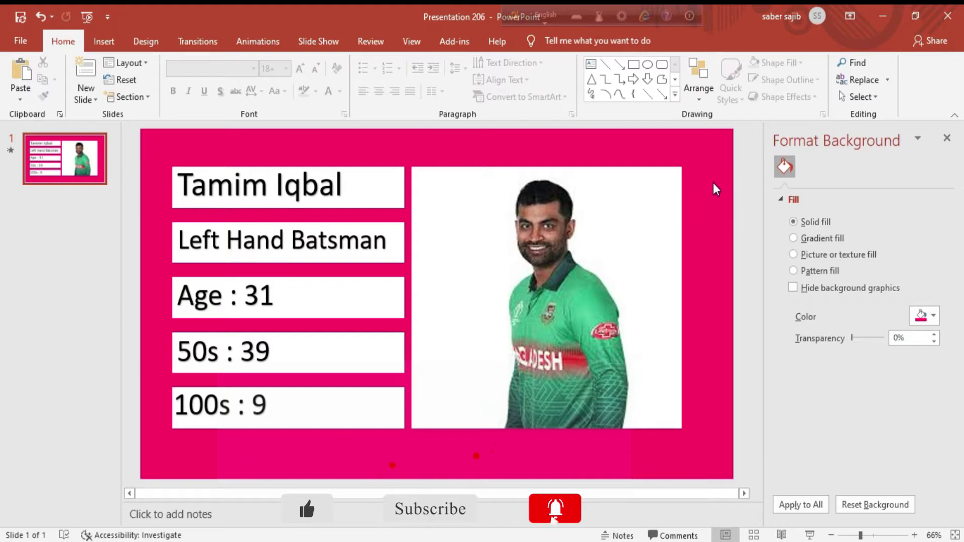
# Step: Select the Tamim Iqbal photo and preview the profile slide as a slide show
pyautogui.click(640, 235)
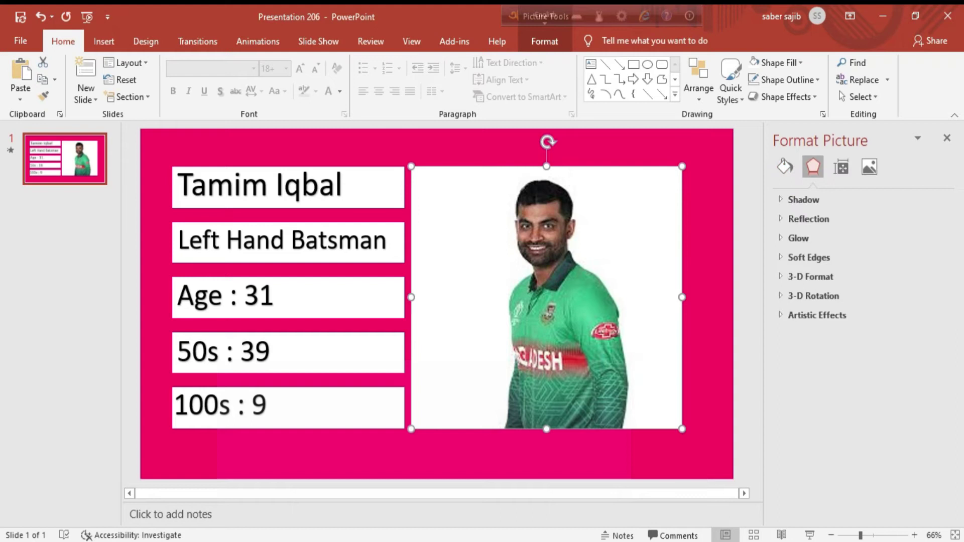
pyautogui.click(809, 535)
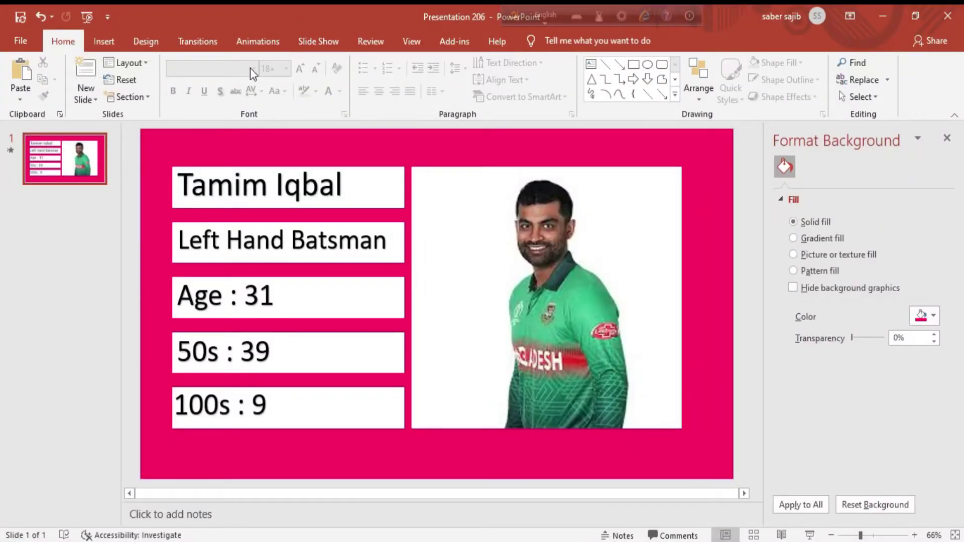
# Step: Add a Blank-layout slide 2 and fill its background with a custom purple/magenta colour
pyautogui.click(94, 100)
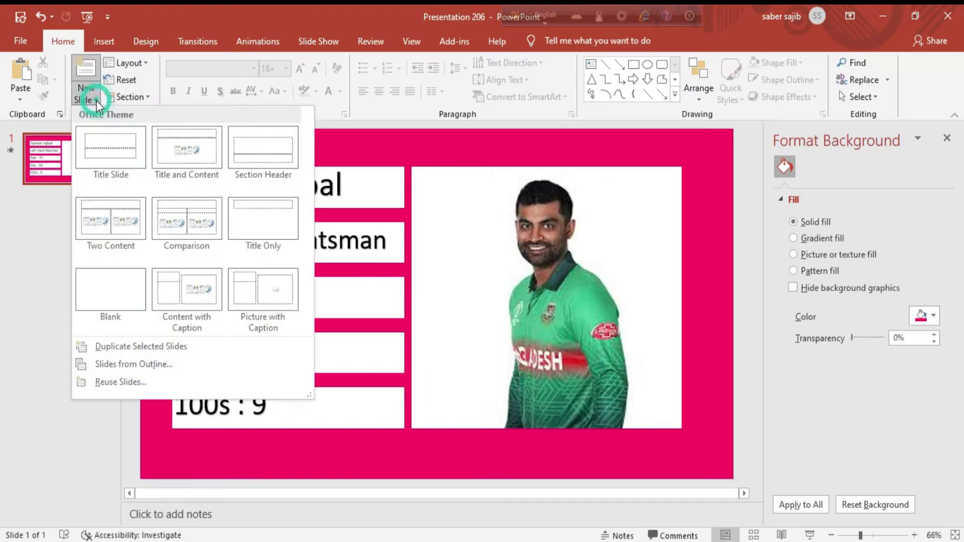
pyautogui.click(100, 288)
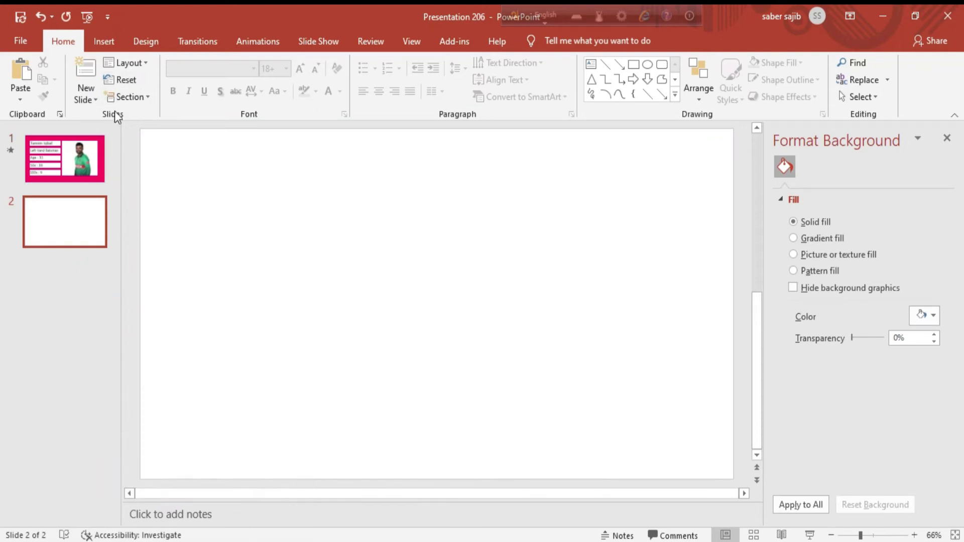
pyautogui.click(143, 42)
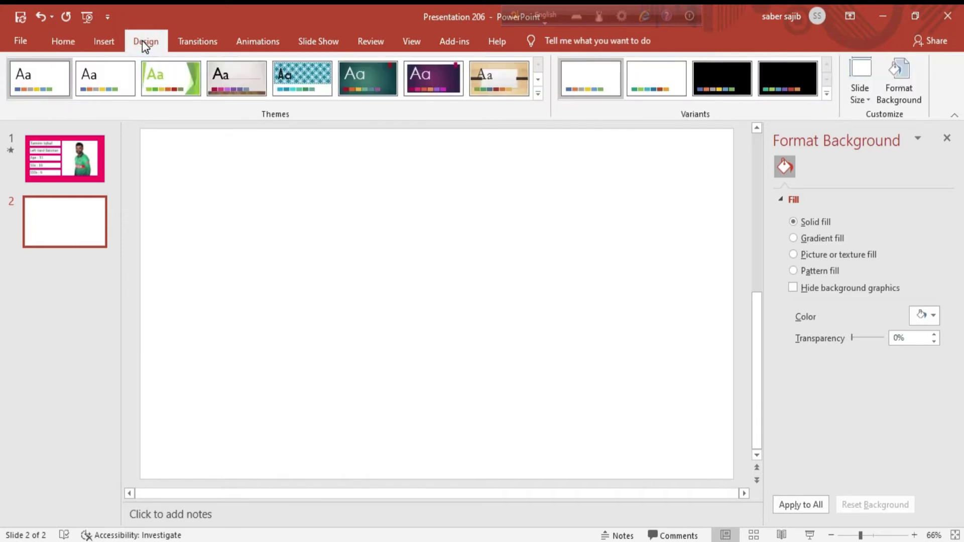
pyautogui.click(902, 98)
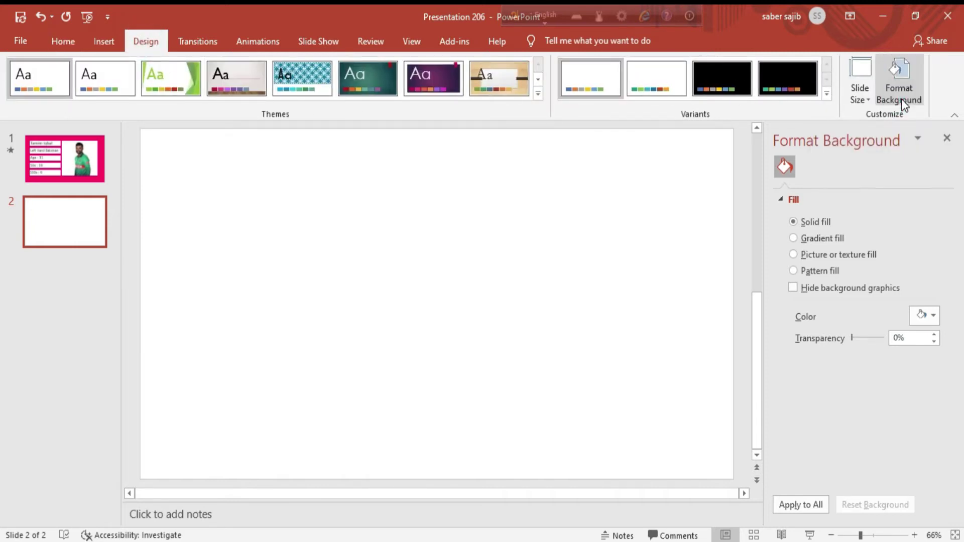
pyautogui.click(933, 317)
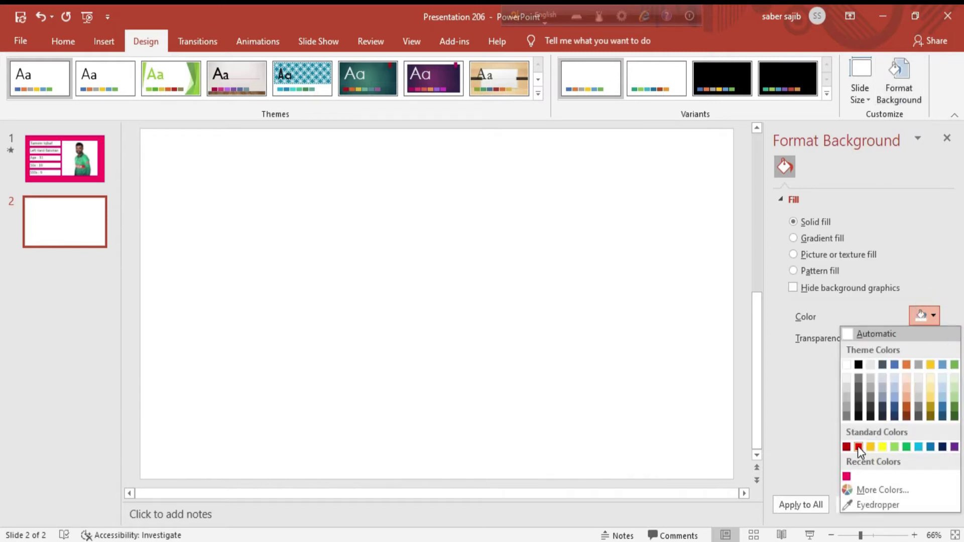
pyautogui.click(883, 489)
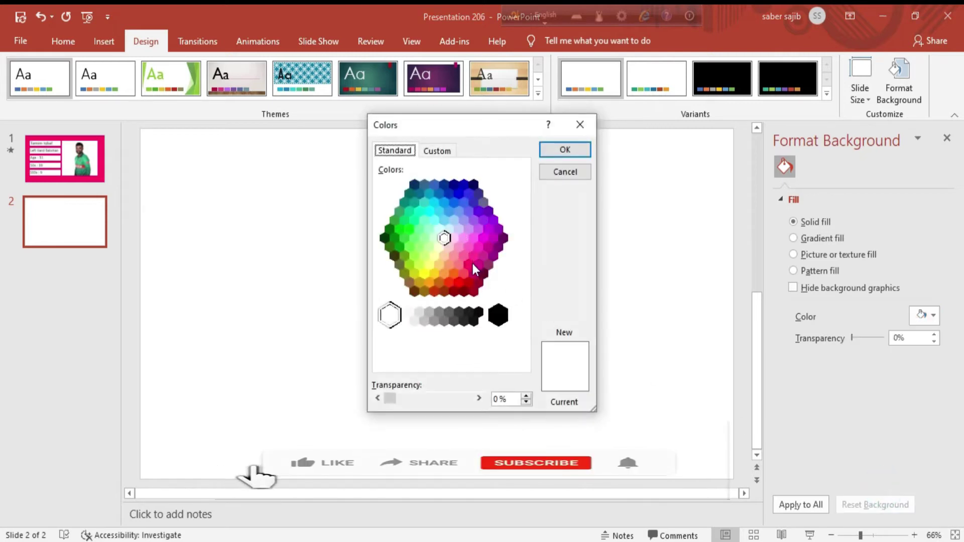
pyautogui.click(470, 264)
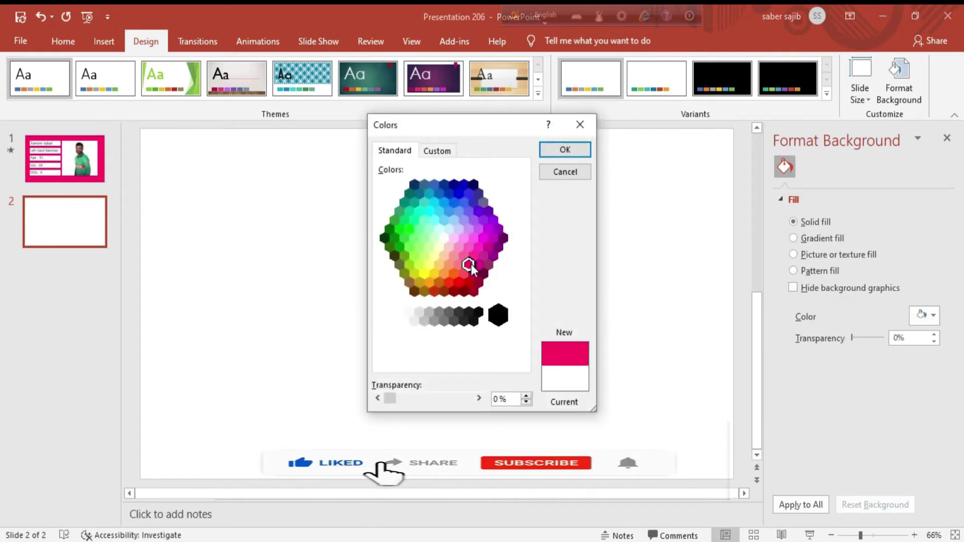
pyautogui.click(493, 238)
pyautogui.click(567, 149)
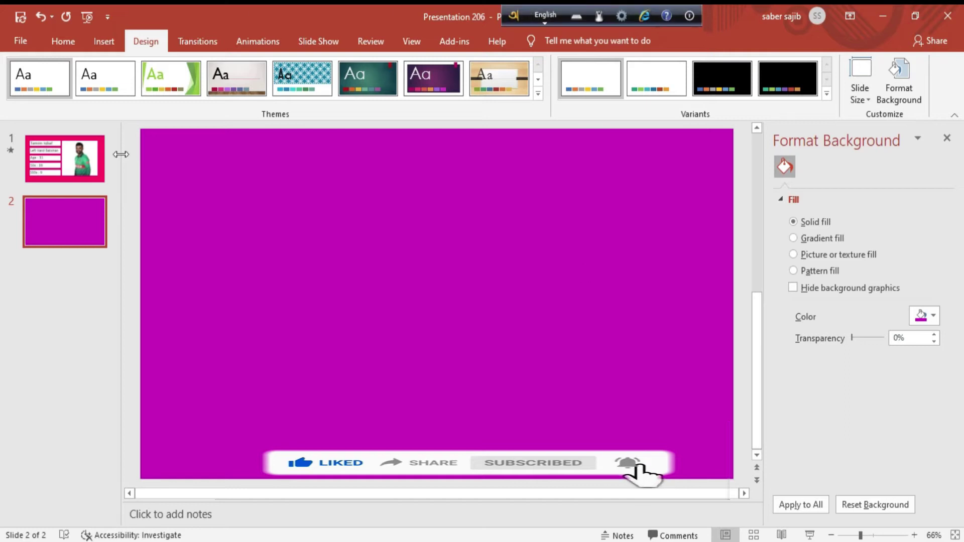
pyautogui.click(105, 42)
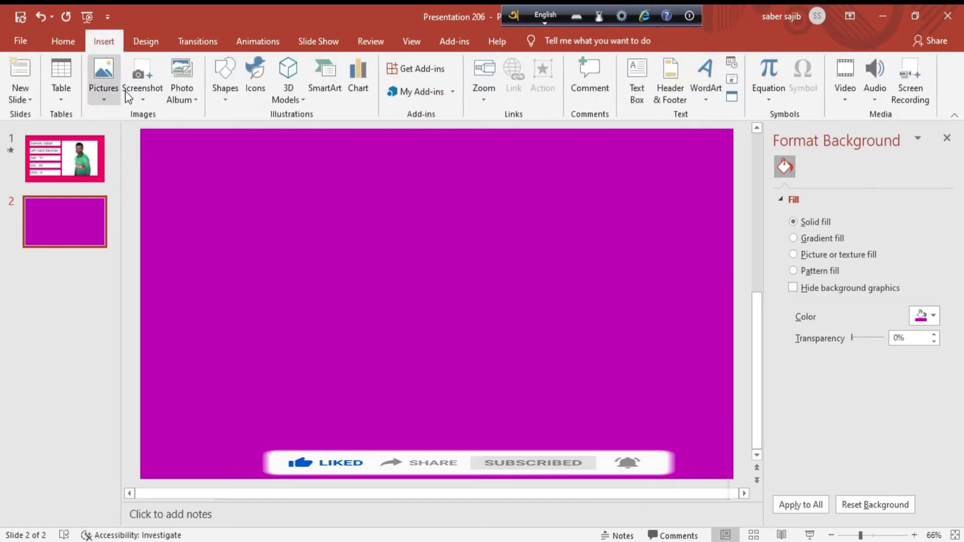
# Step: Draw a rectangle near the slide's top left, remove its outline and widen it slightly
pyautogui.click(232, 87)
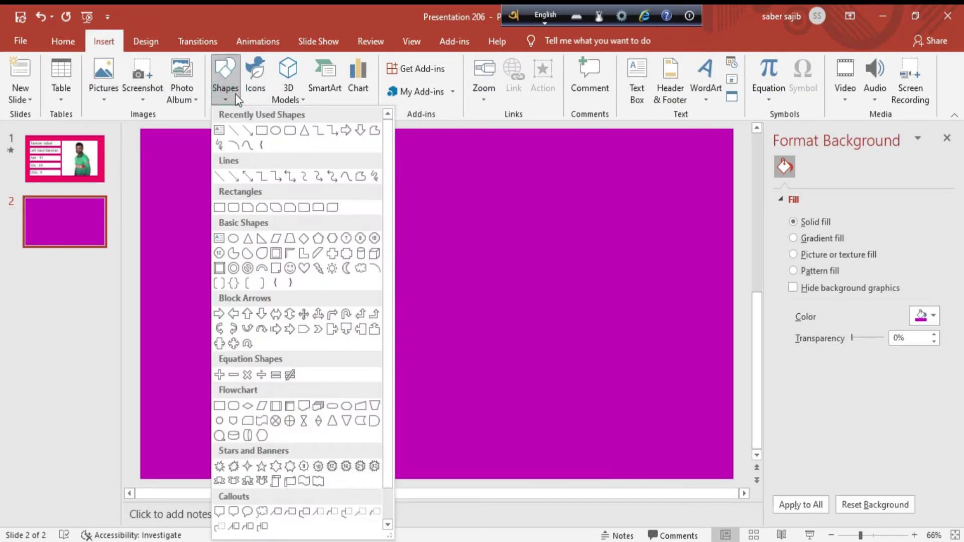
pyautogui.click(261, 131)
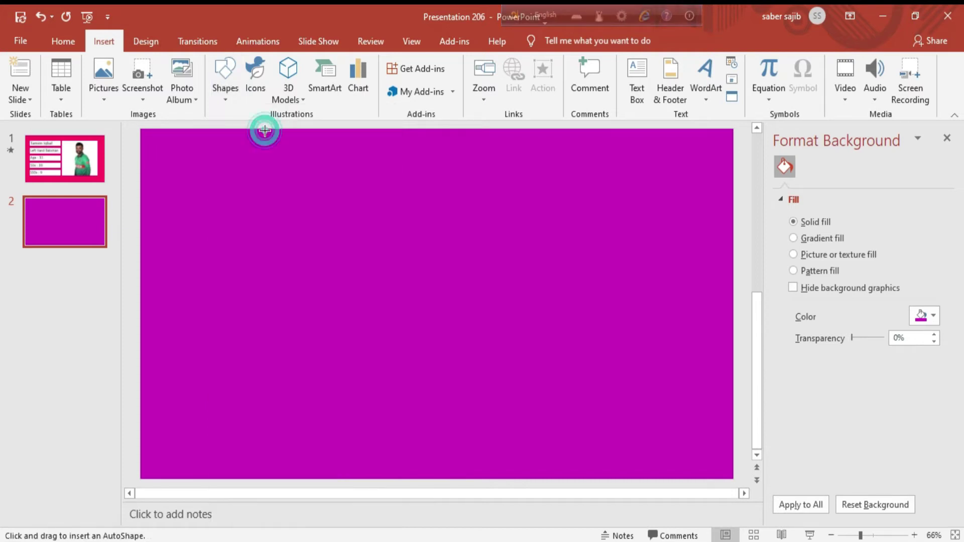
pyautogui.moveTo(183, 163); pyautogui.dragTo(414, 212)
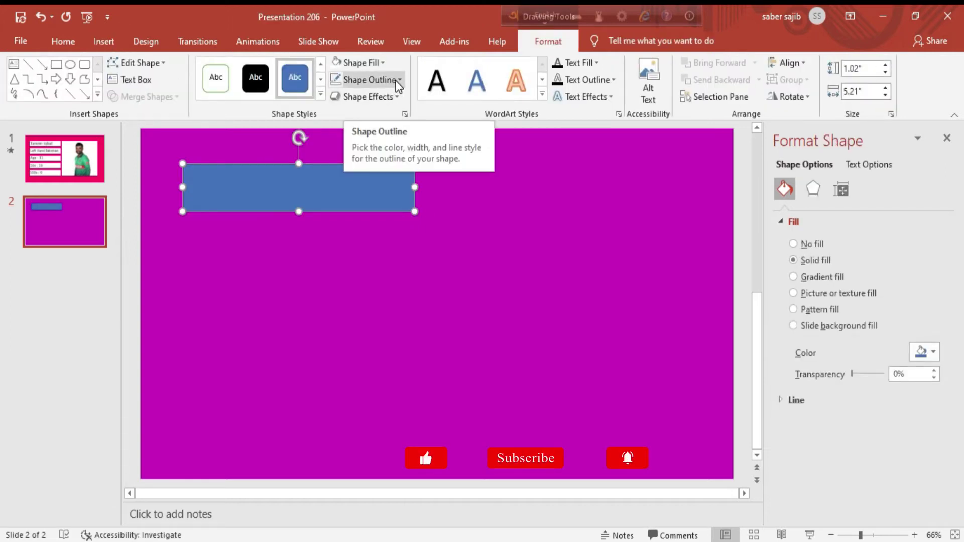
pyautogui.click(398, 80)
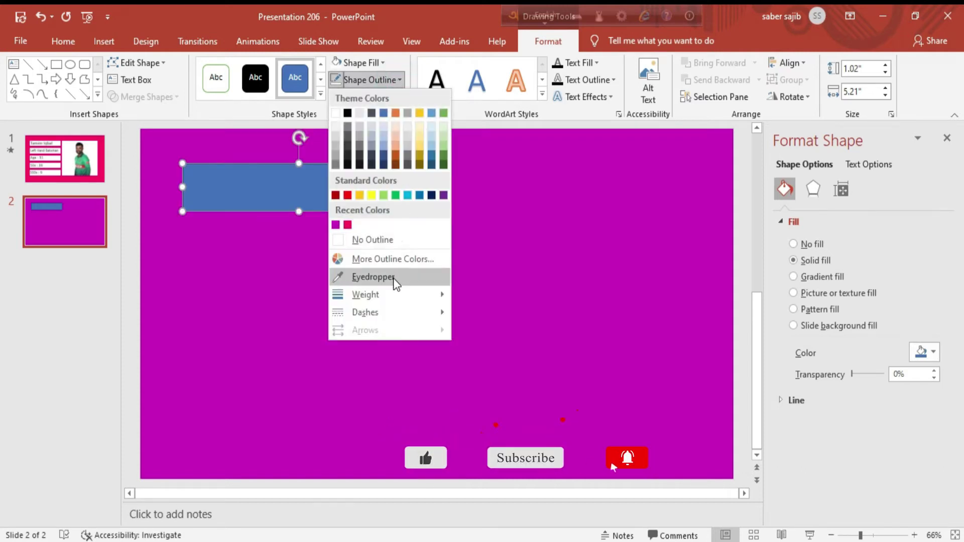
pyautogui.click(392, 240)
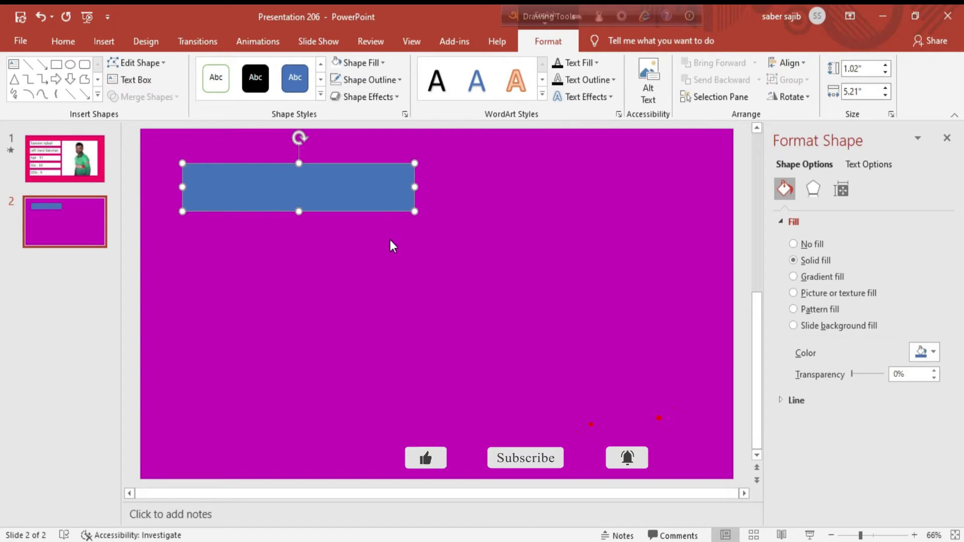
pyautogui.moveTo(415, 186); pyautogui.dragTo(425, 186)
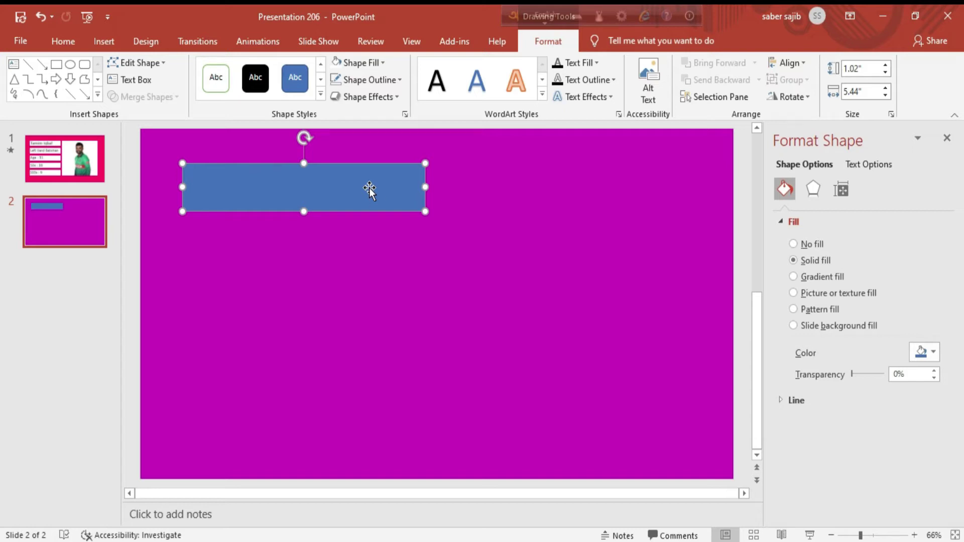
# Step: Duplicate the rectangle into a column of five and nudge them into even spacing
pyautogui.hotkey('ctrl', 'd')
pyautogui.moveTo(369, 188); pyautogui.dragTo(358, 245)
pyautogui.hotkey('ctrl', 'd')
pyautogui.hotkey('ctrl', 'd')
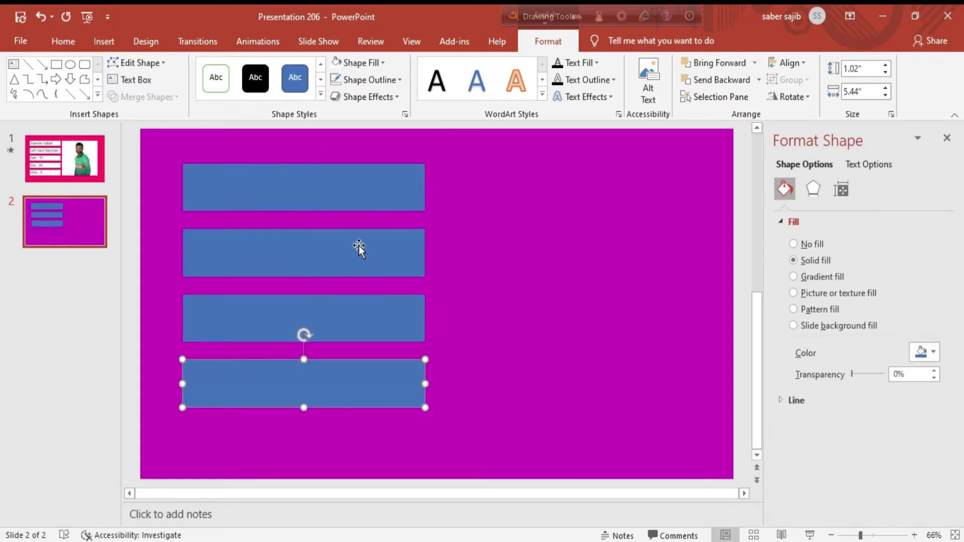
pyautogui.hotkey('ctrl', 'd')
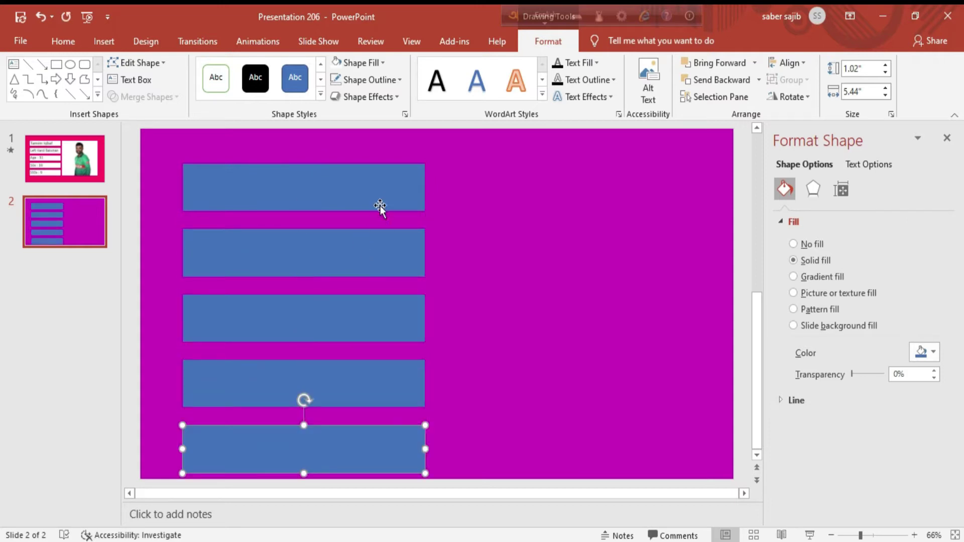
pyautogui.click(358, 185)
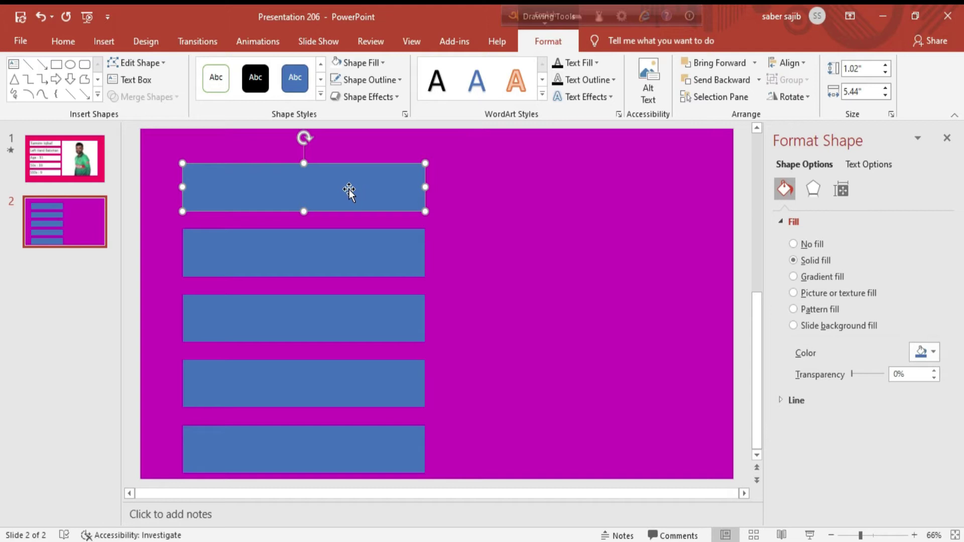
pyautogui.moveTo(317, 252); pyautogui.dragTo(318, 244)
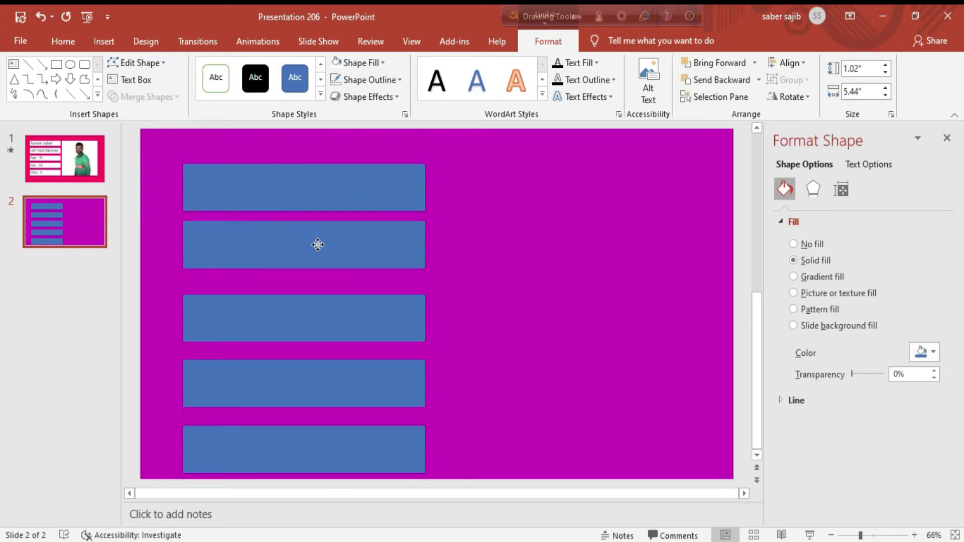
pyautogui.moveTo(311, 319); pyautogui.dragTo(310, 300)
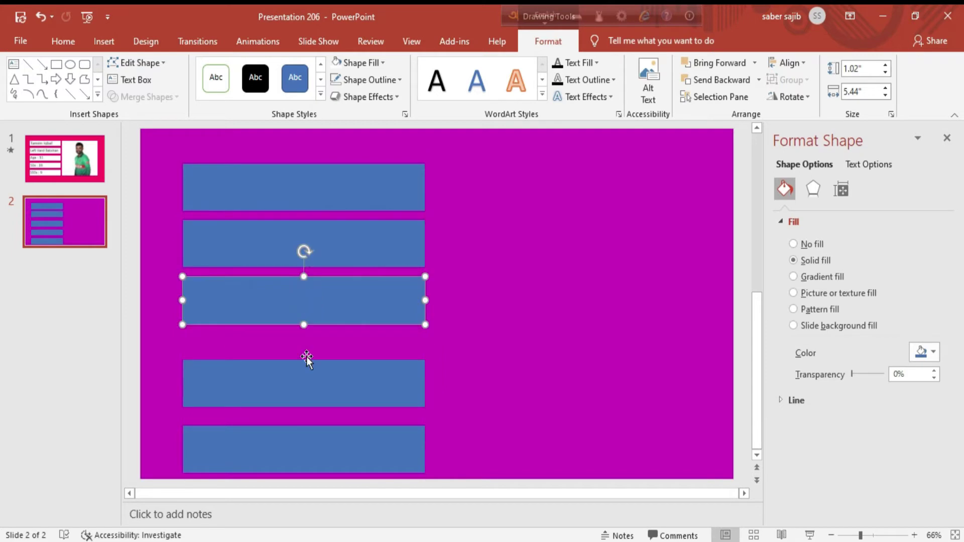
pyautogui.moveTo(307, 363); pyautogui.dragTo(305, 338)
pyautogui.moveTo(303, 434); pyautogui.dragTo(301, 404)
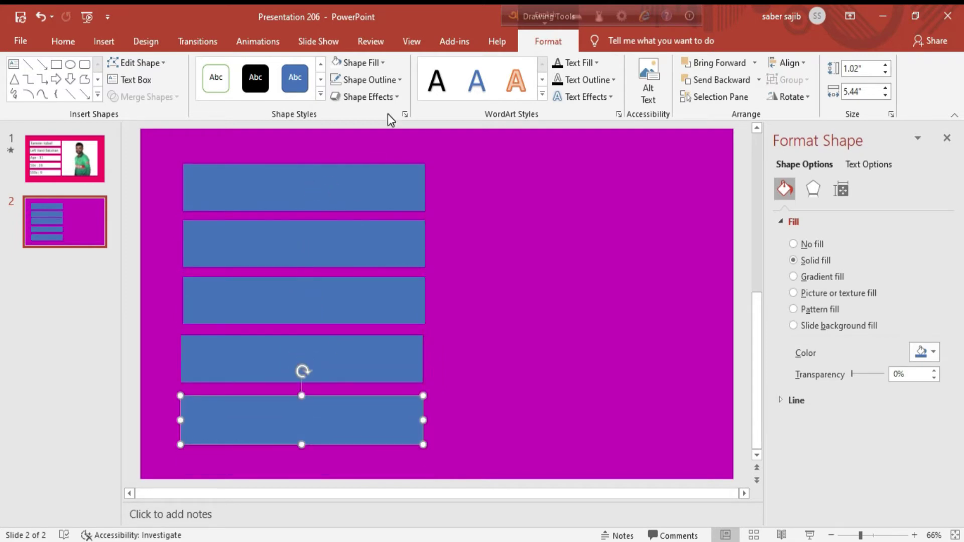
pyautogui.click(106, 43)
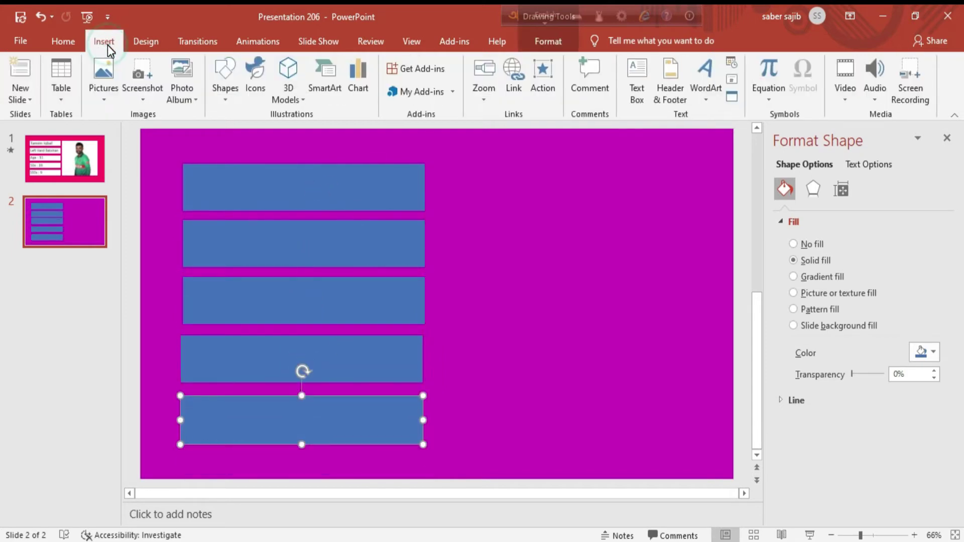
# Step: Insert a first-style WordArt box beside the top rectangle reading 'Tamim Iqbal'
pyautogui.click(706, 100)
pyautogui.click(708, 132)
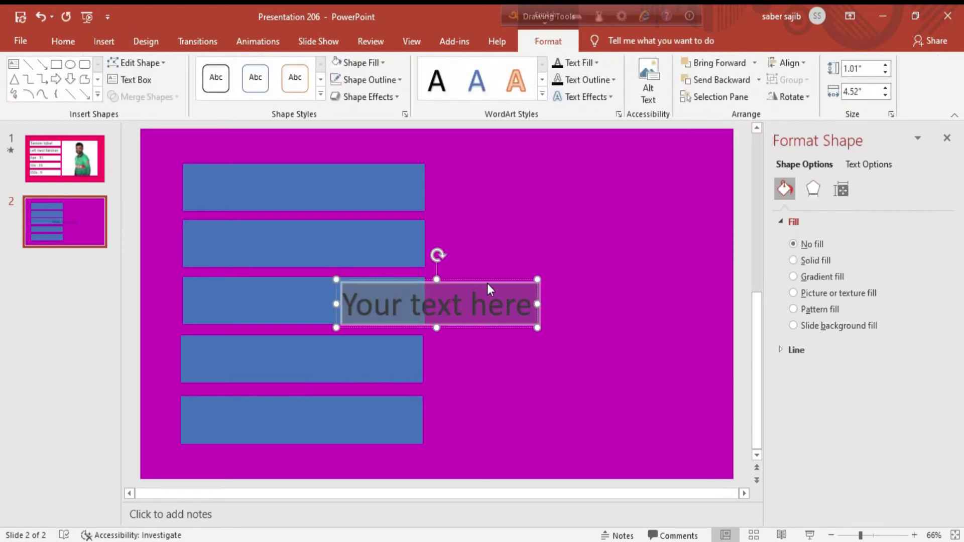
pyautogui.moveTo(490, 280); pyautogui.dragTo(577, 171)
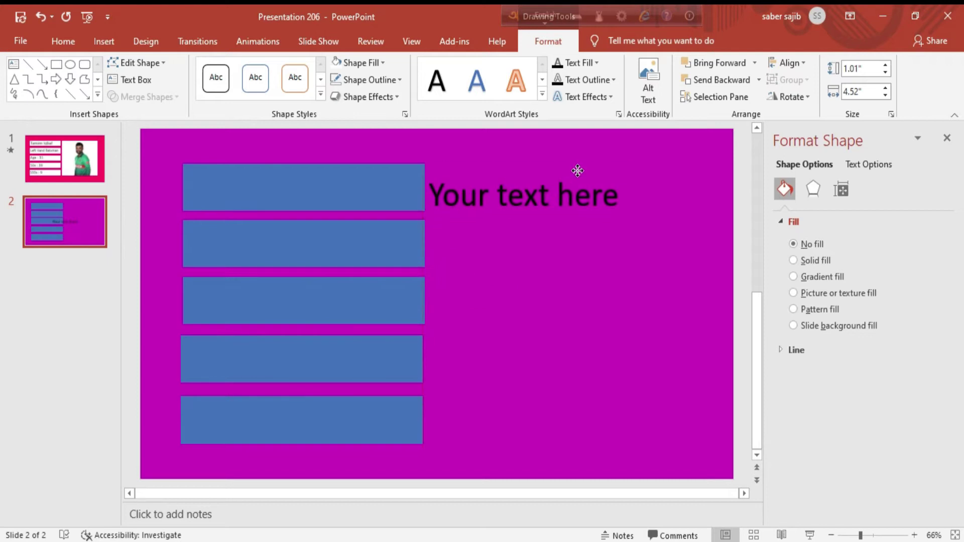
pyautogui.moveTo(621, 196); pyautogui.dragTo(464, 206)
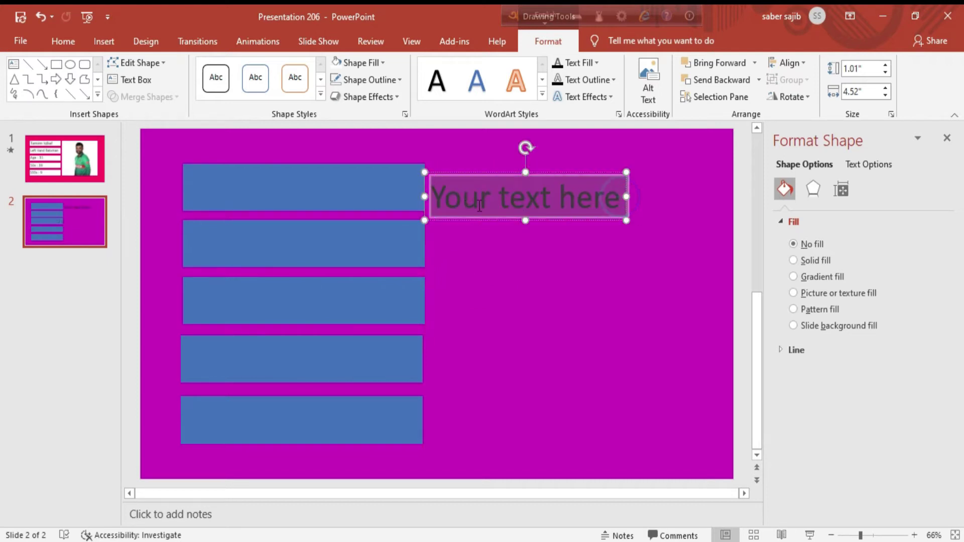
pyautogui.press('Delete')
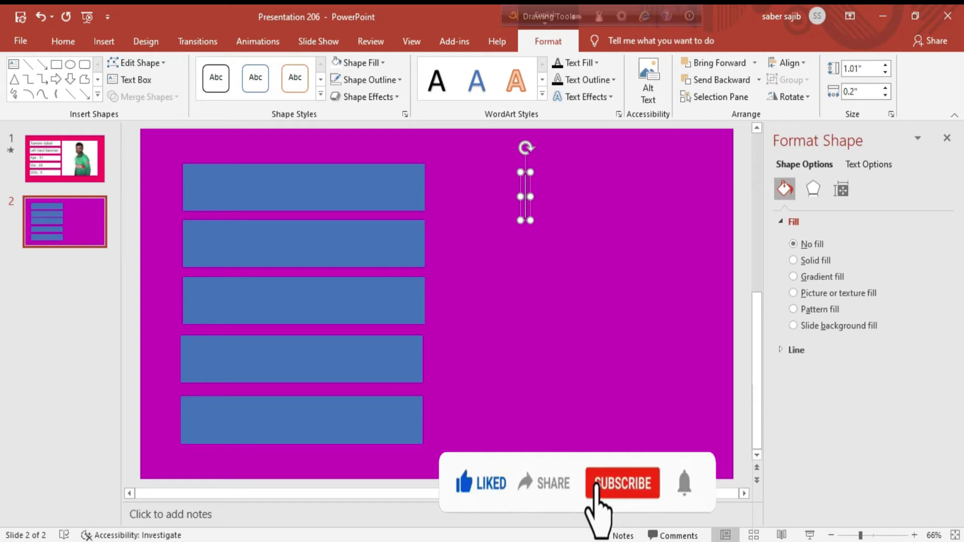
pyautogui.write('Tamim Iqbal')
# Step: Add copies below reading 'Left Hand Batsman', 'Age : 32', '50s : 39' and '100s : 9'
pyautogui.moveTo(605, 195); pyautogui.dragTo(617, 261)
pyautogui.write('Left Hand Batsman')
pyautogui.tripleClick(536, 262)
pyautogui.hotkey('ctrl', '[')
pyautogui.click(570, 168)
pyautogui.moveTo(609, 197)
pyautogui.mouseDown()
pyautogui.moveTo(623, 439)
pyautogui.moveTo(595, 373)
pyautogui.moveTo(598, 430)
pyautogui.mouseUp()
pyautogui.write('Age : 32')
pyautogui.write('50s : 30')
pyautogui.press('BackSpace')
pyautogui.write('9100s : 9')
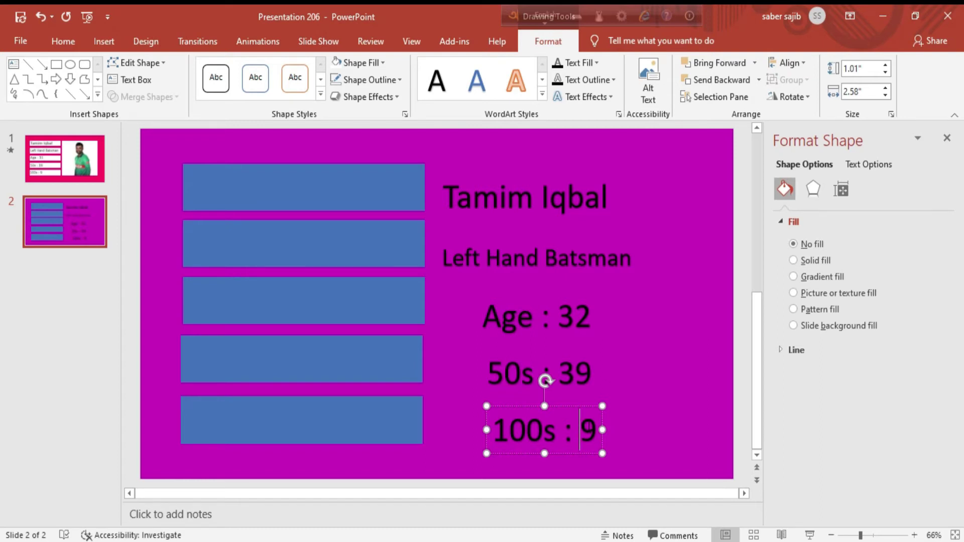
# Step: Select all five rectangles together and give them a white shape fill
pyautogui.click(613, 176)
pyautogui.click(577, 167)
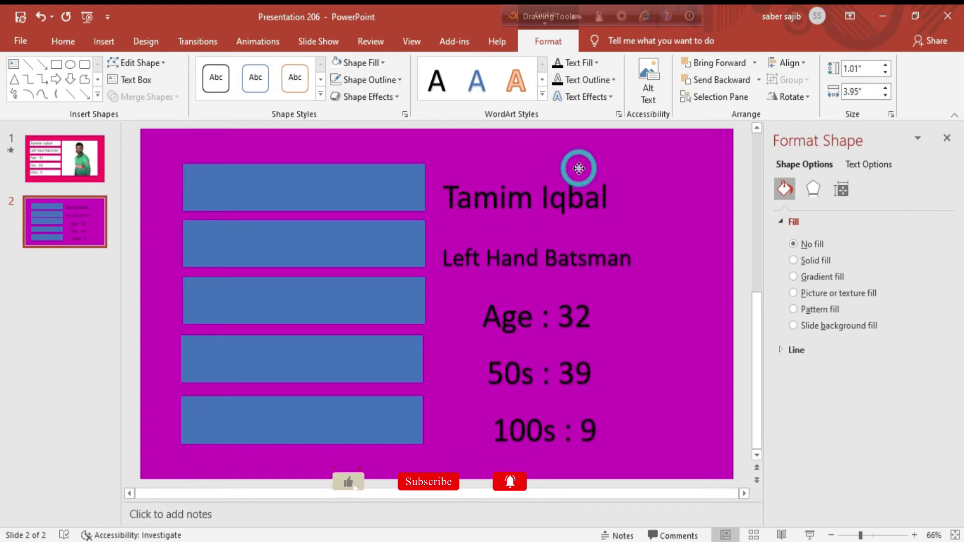
pyautogui.click(579, 170)
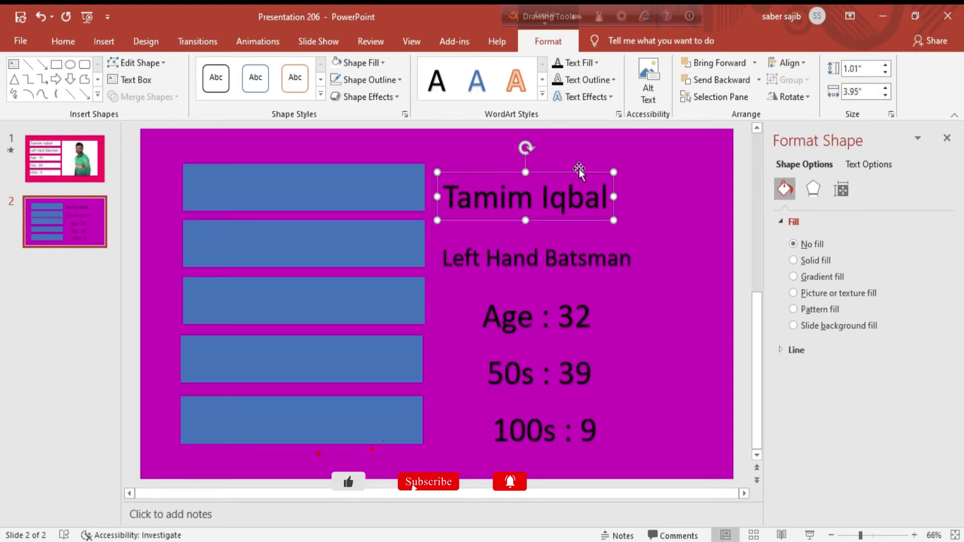
pyautogui.keyDown('shift'); pyautogui.click(300, 187); pyautogui.keyUp('shift')
pyautogui.click(642, 217)
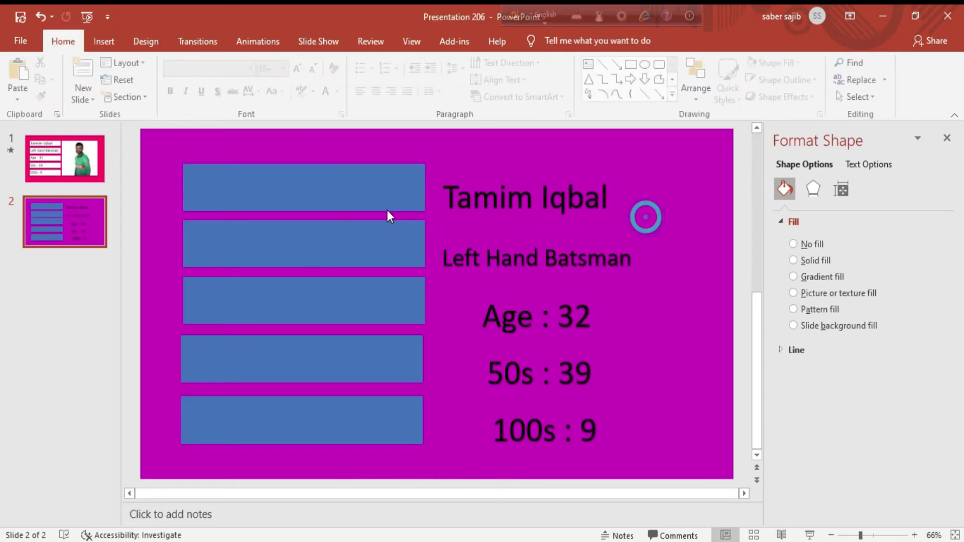
pyautogui.click(361, 191)
pyautogui.keyDown('shift'); pyautogui.click(335, 254); pyautogui.keyUp('shift')
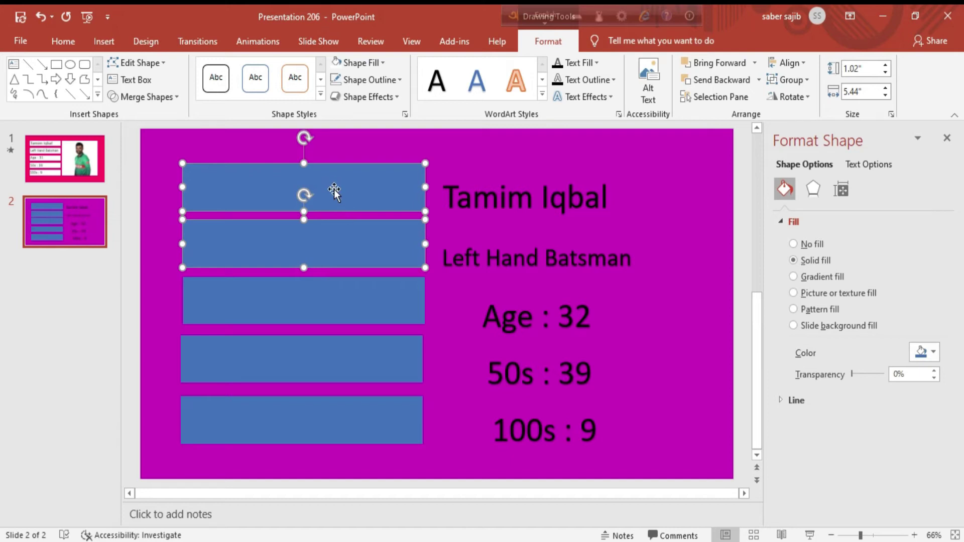
pyautogui.keyDown('shift'); pyautogui.click(323, 292); pyautogui.keyUp('shift')
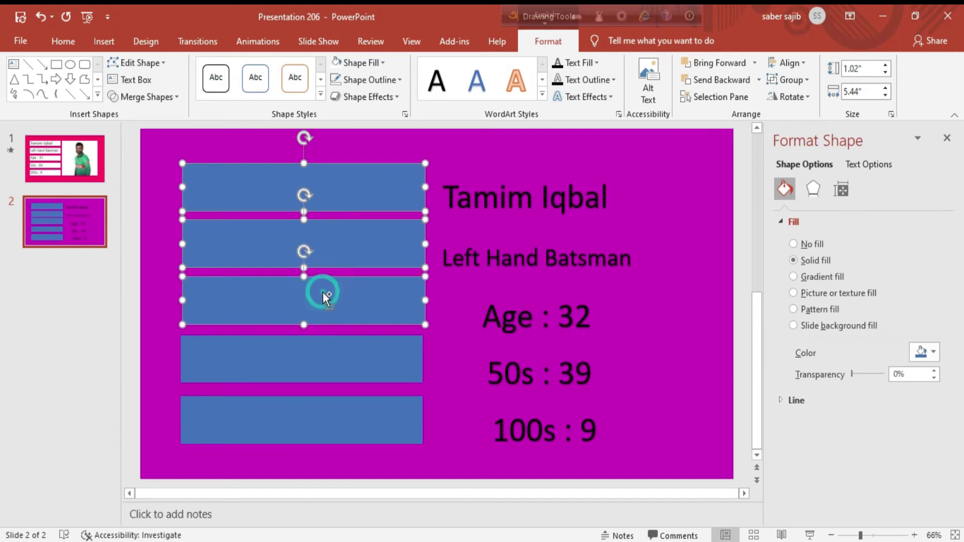
pyautogui.keyDown('shift'); pyautogui.click(315, 356); pyautogui.keyUp('shift')
pyautogui.keyDown('shift'); pyautogui.click(309, 410); pyautogui.keyUp('shift')
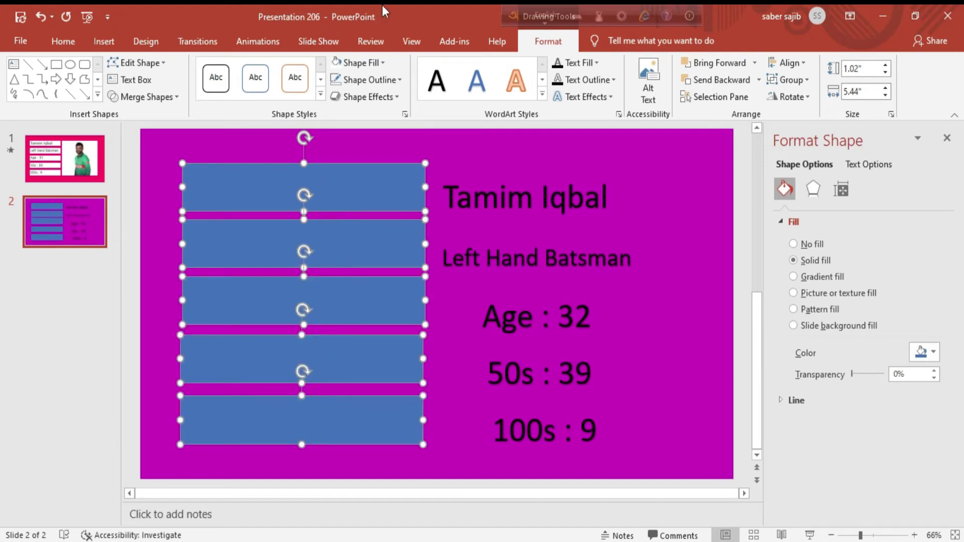
pyautogui.click(384, 63)
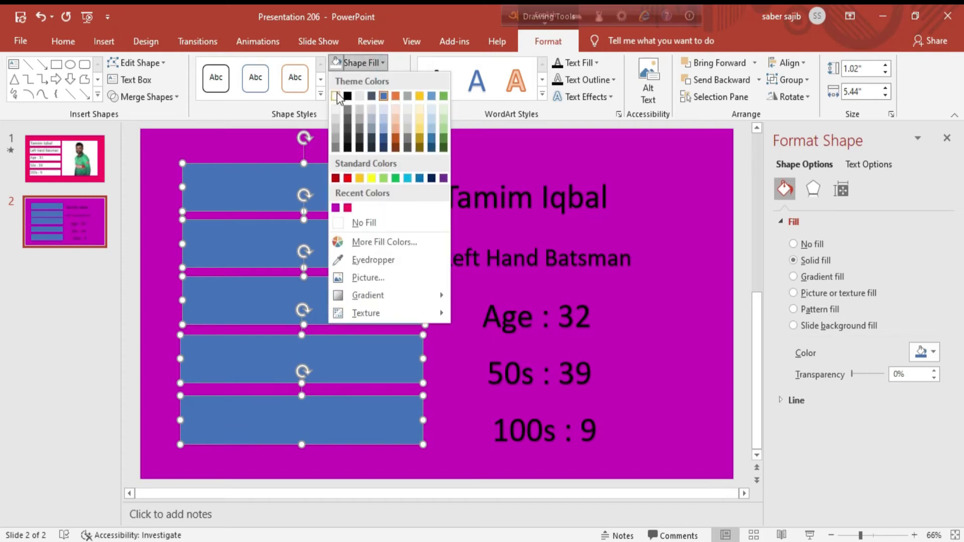
pyautogui.click(335, 96)
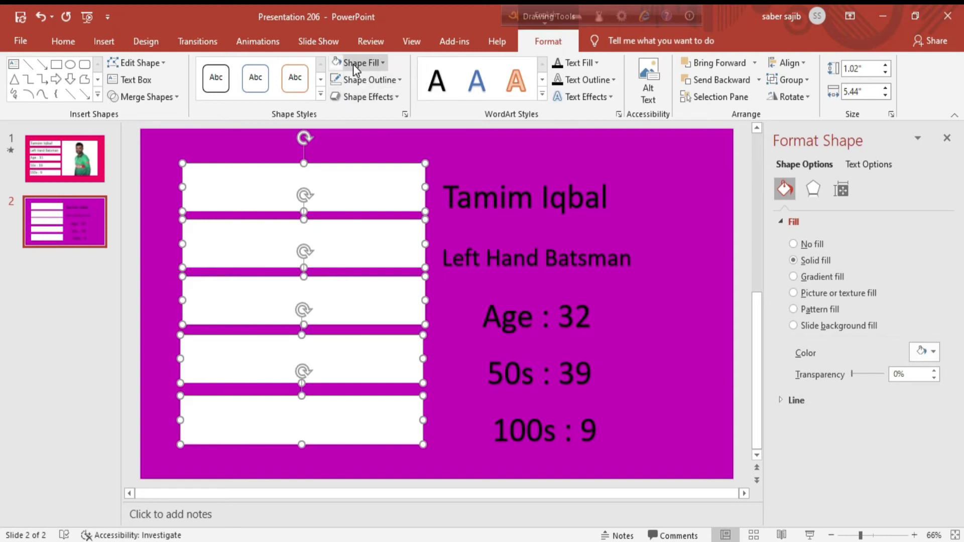
pyautogui.click(625, 175)
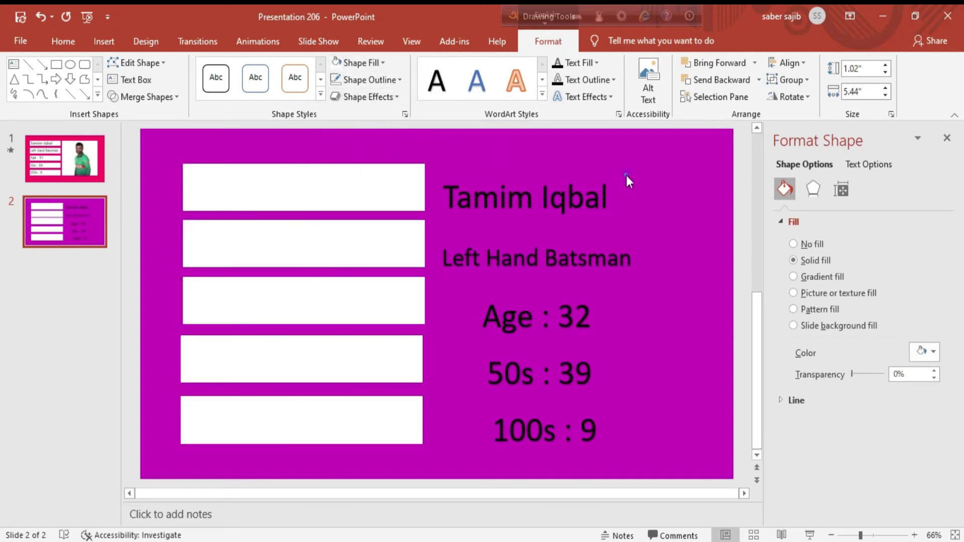
# Step: Move 'Tamim Iqbal' into the first white box and group the two
pyautogui.click(583, 206)
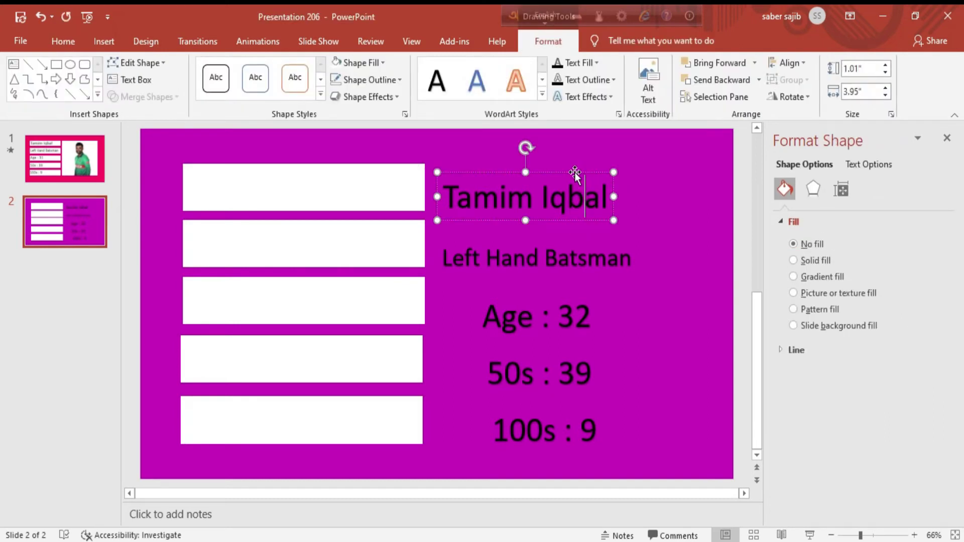
pyautogui.moveTo(575, 173); pyautogui.dragTo(318, 163)
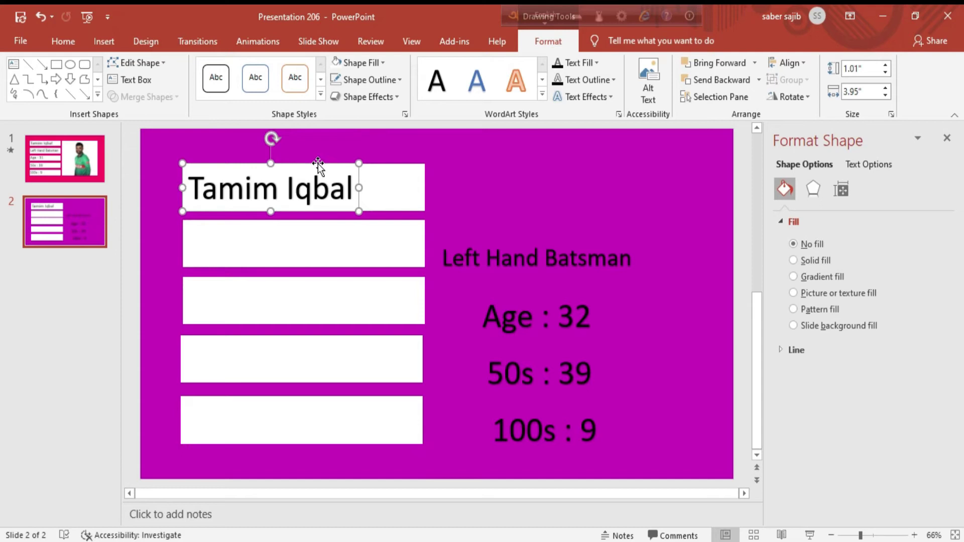
pyautogui.keyDown('ctrl'); pyautogui.click(394, 190); pyautogui.keyUp('ctrl')
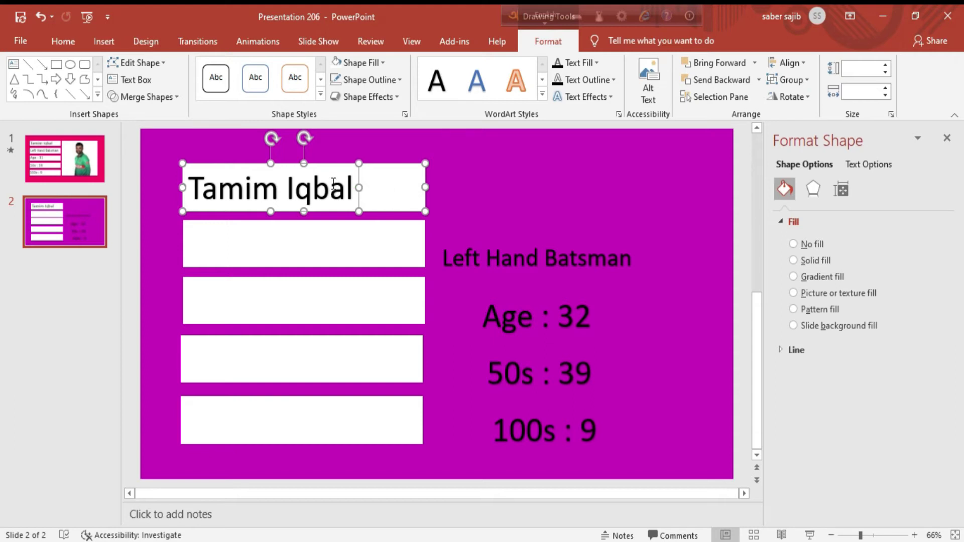
pyautogui.rightClick(333, 179)
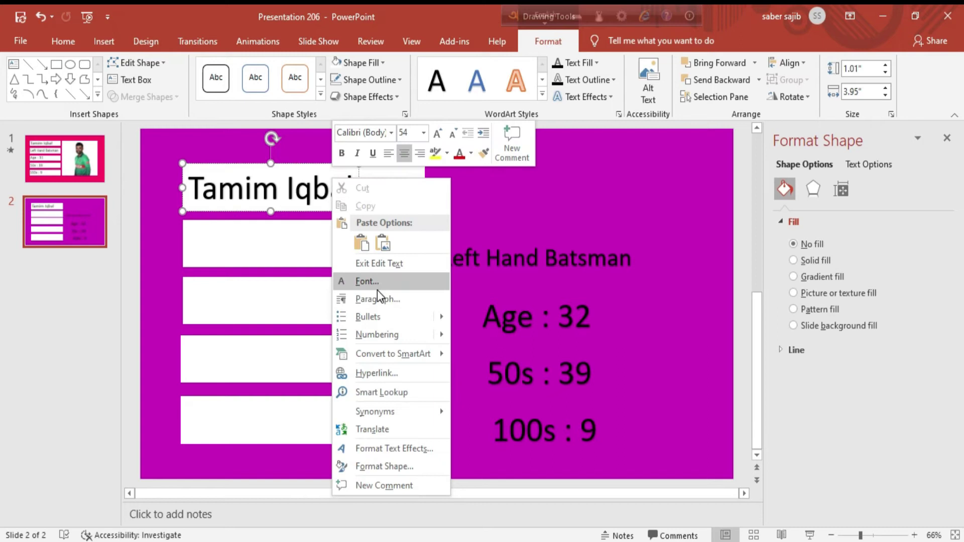
pyautogui.click(577, 208)
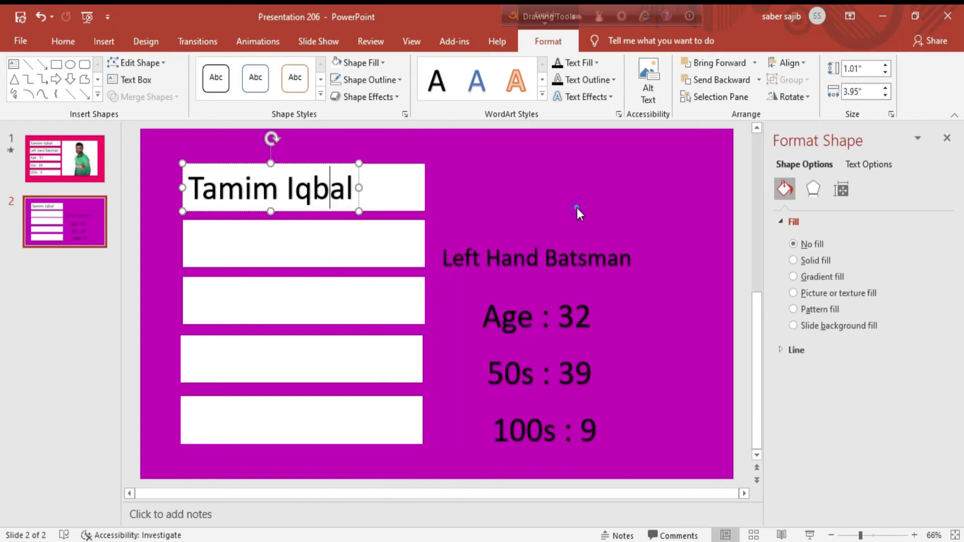
pyautogui.keyDown('shift'); pyautogui.click(416, 197); pyautogui.keyUp('shift')
pyautogui.rightClick(391, 182)
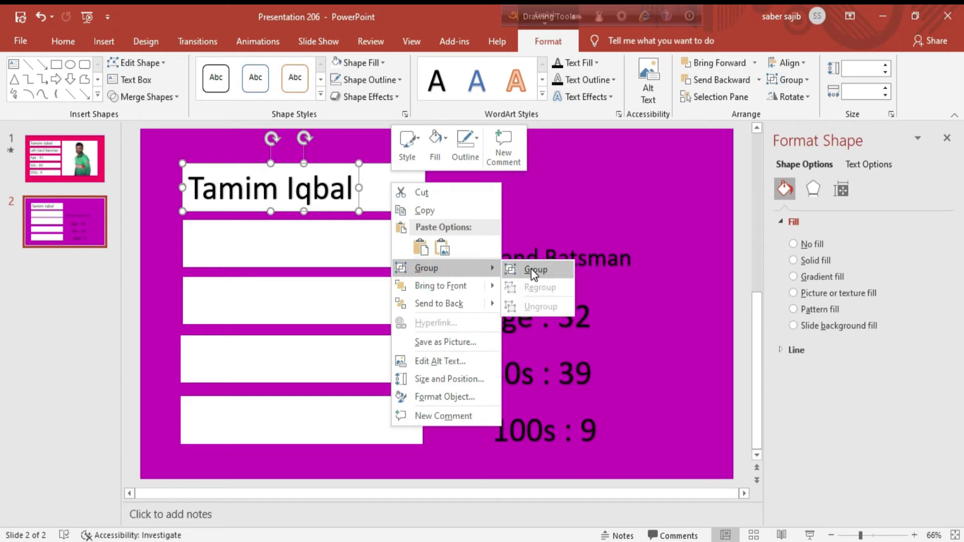
pyautogui.moveTo(426, 268)
pyautogui.click(534, 269)
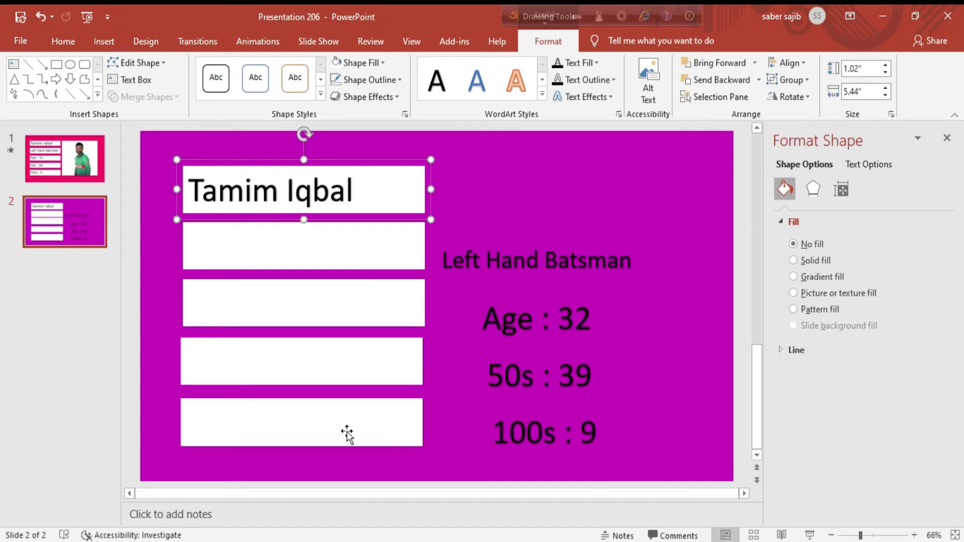
# Step: Move 'Left Hand Batsman' into the second white box and group them
pyautogui.click(588, 266)
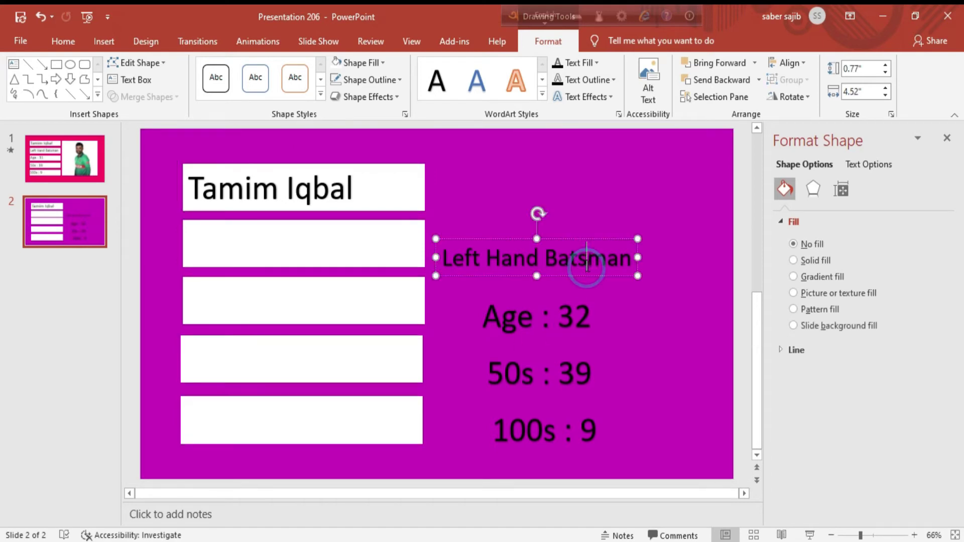
pyautogui.moveTo(585, 240); pyautogui.dragTo(330, 224)
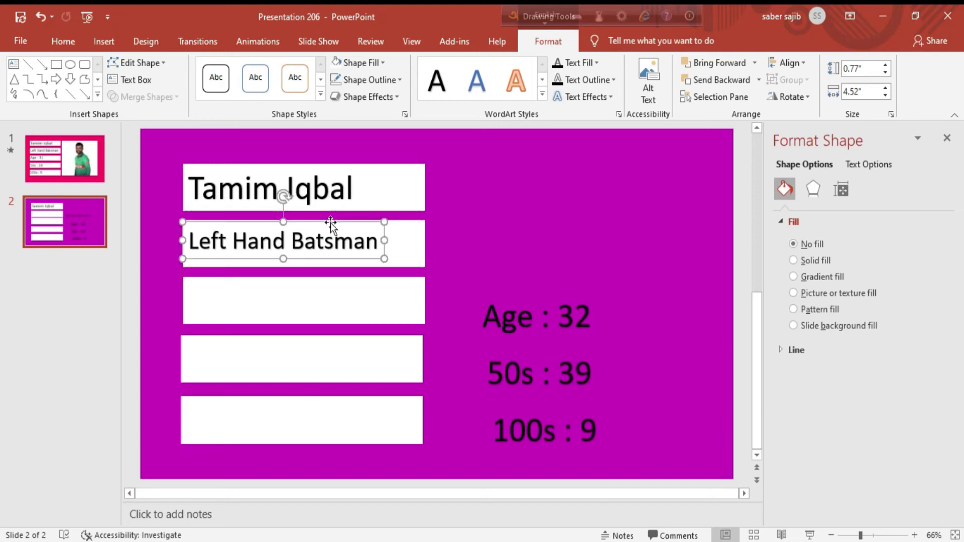
pyautogui.keyDown('ctrl'); pyautogui.click(408, 240); pyautogui.keyUp('ctrl')
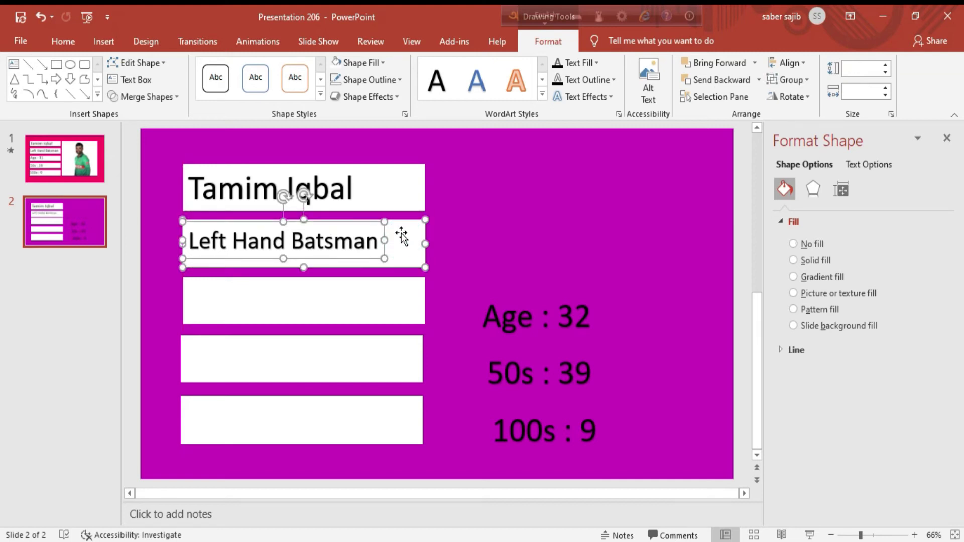
pyautogui.rightClick(401, 231)
pyautogui.click(436, 315)
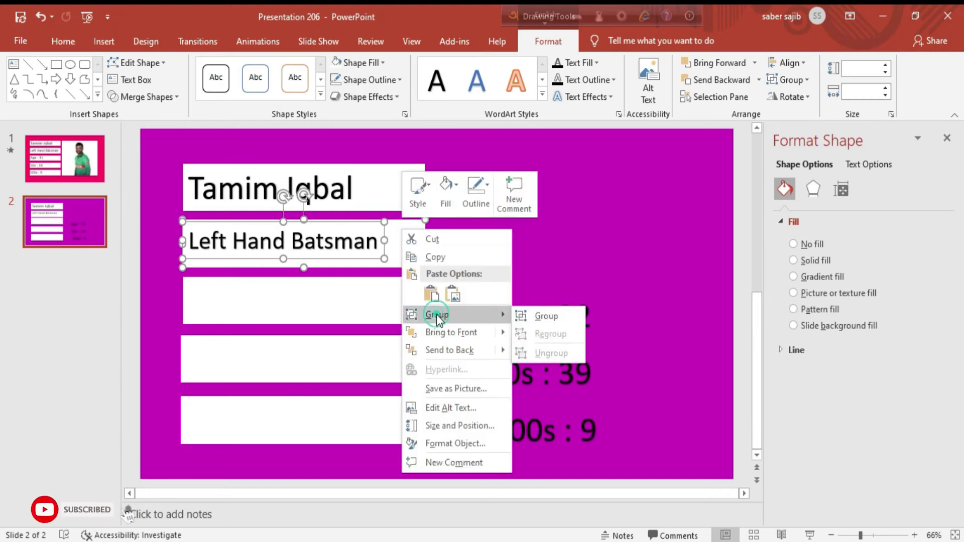
pyautogui.click(525, 316)
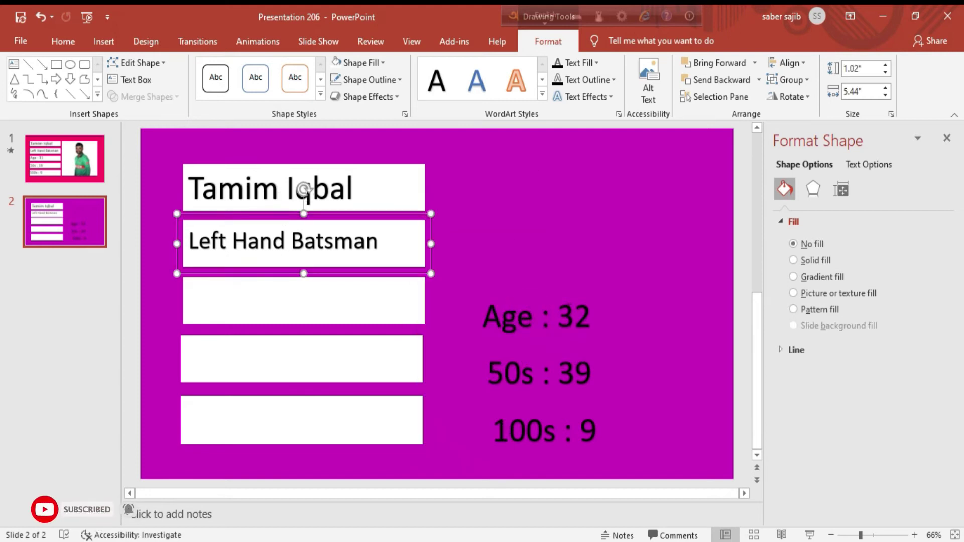
# Step: Move 'Age : 32', '50s : 39' and '100s : 9' into their boxes and group each
pyautogui.moveTo(536, 318); pyautogui.dragTo(240, 296)
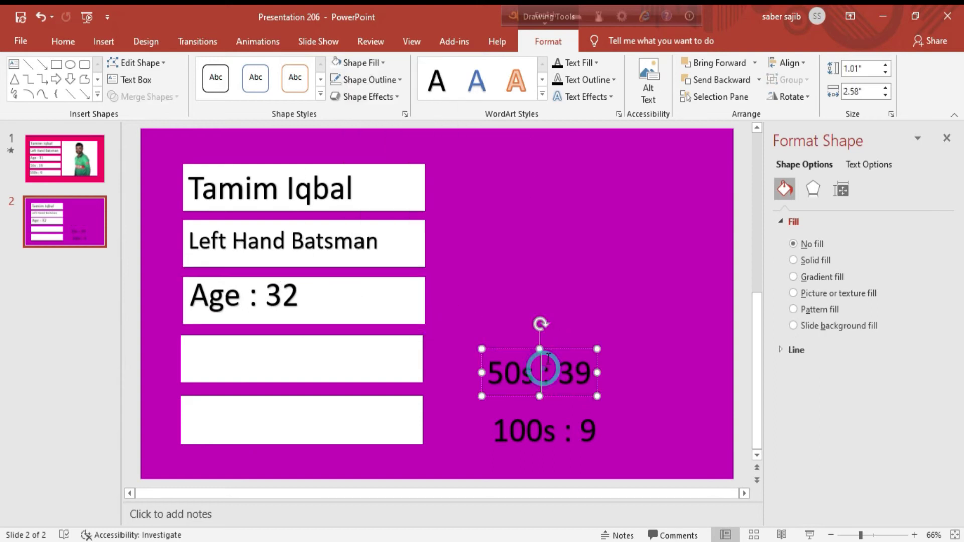
pyautogui.moveTo(540, 374); pyautogui.dragTo(239, 357)
pyautogui.rightClick(254, 356)
pyautogui.rightClick(365, 378)
pyautogui.click(510, 211)
pyautogui.moveTo(545, 431); pyautogui.dragTo(241, 422)
pyautogui.rightClick(319, 422)
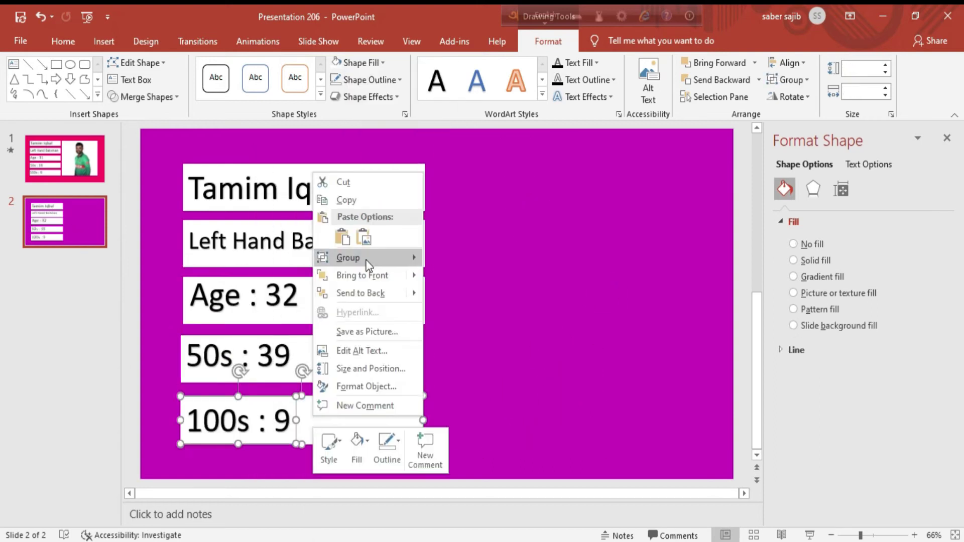
pyautogui.click(458, 256)
pyautogui.click(534, 252)
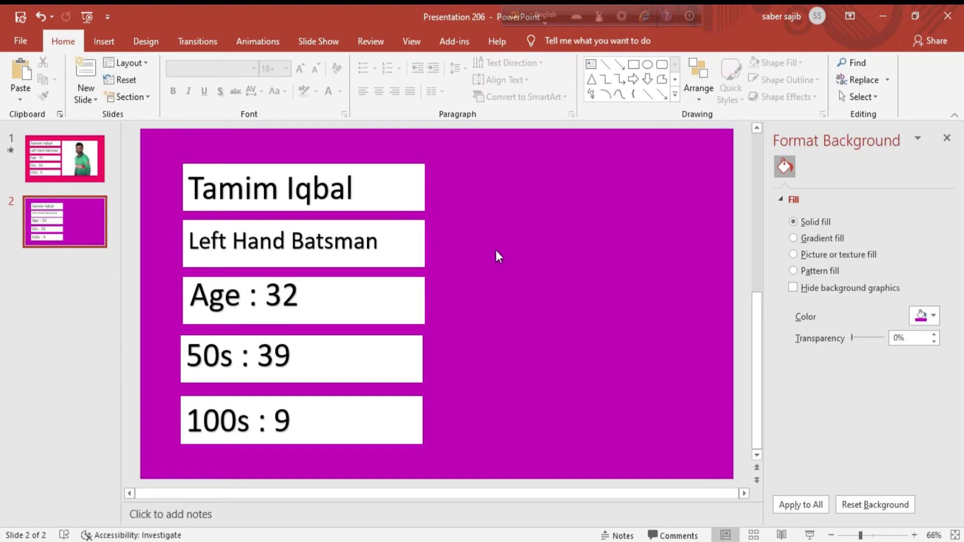
# Step: Give the Tamim Iqbal box a Fly In from Right animation, With Previous, lasting 1 second
pyautogui.click(408, 189)
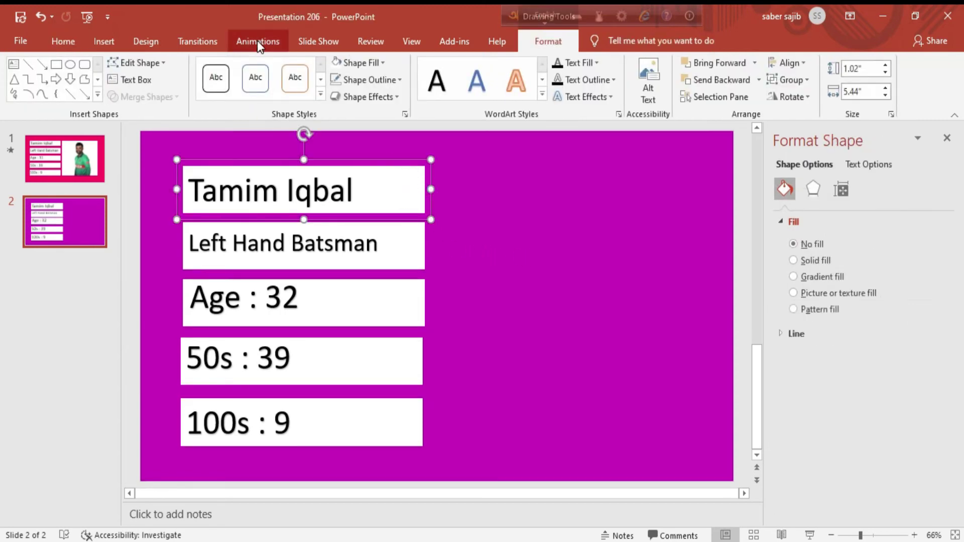
pyautogui.click(258, 42)
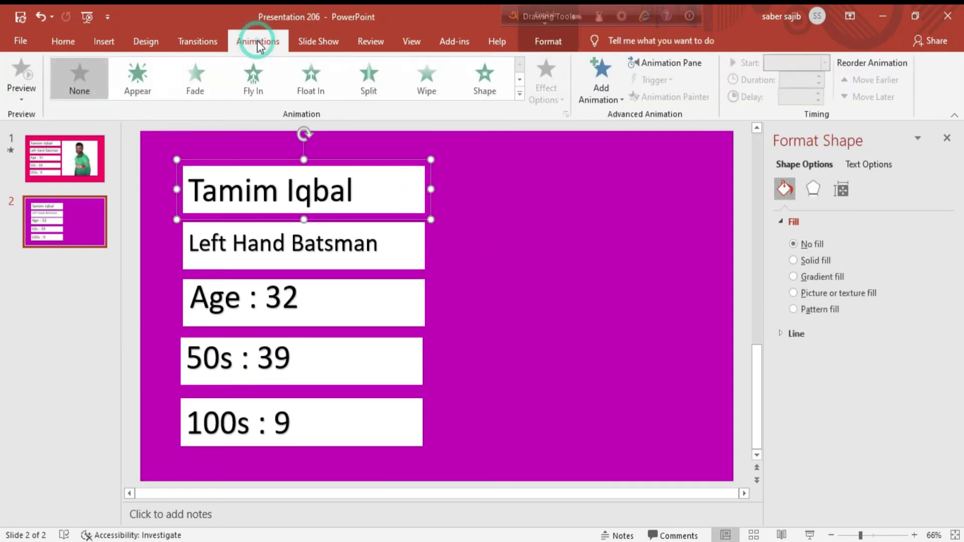
pyautogui.click(255, 85)
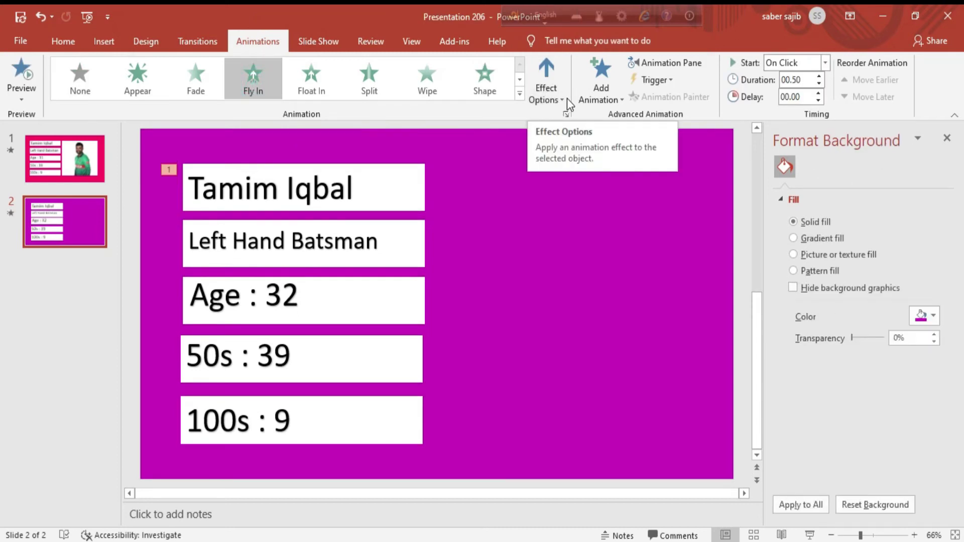
pyautogui.click(564, 99)
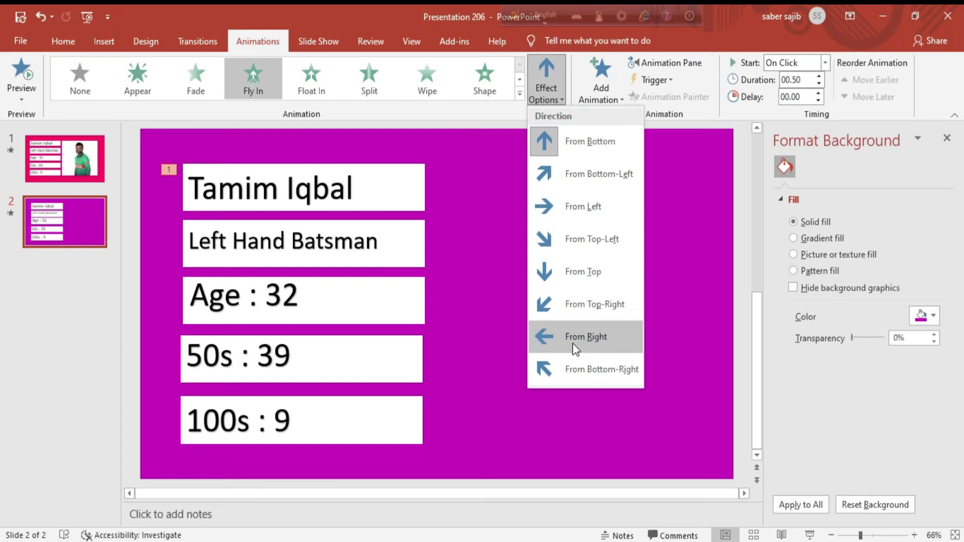
pyautogui.click(574, 337)
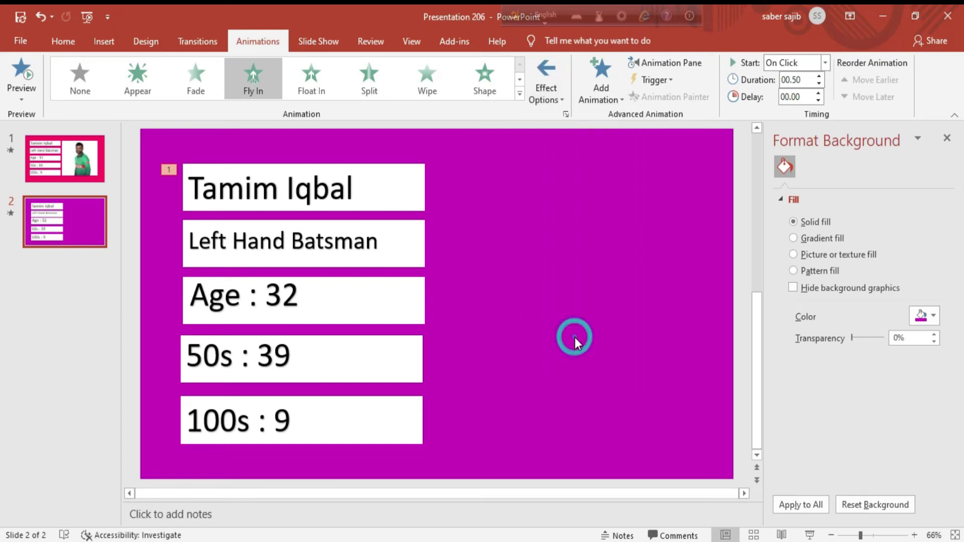
pyautogui.click(826, 64)
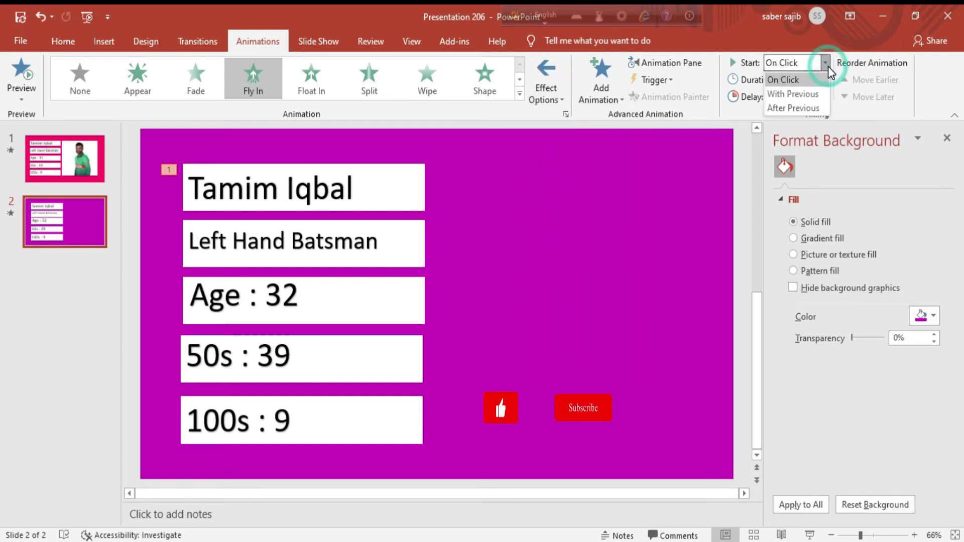
pyautogui.click(815, 93)
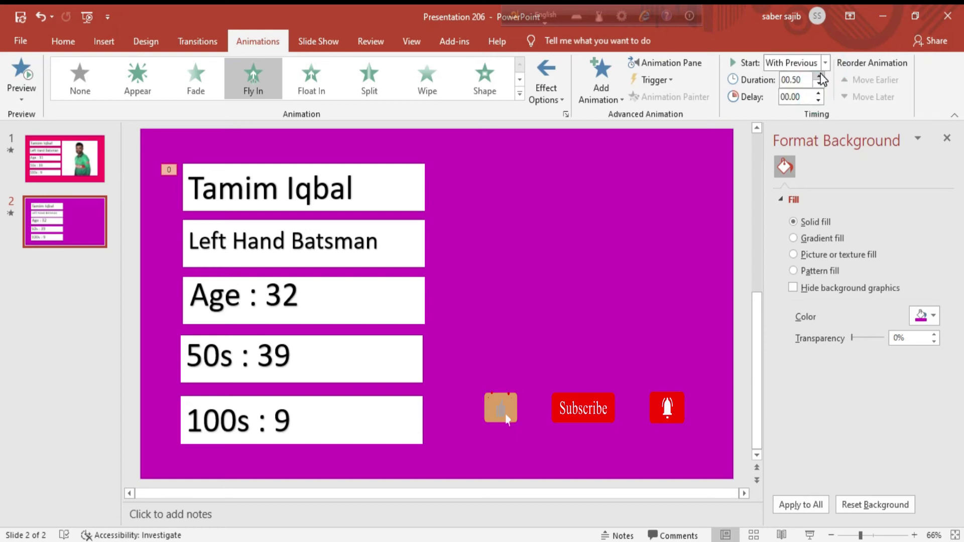
pyautogui.click(818, 77)
pyautogui.click(819, 77)
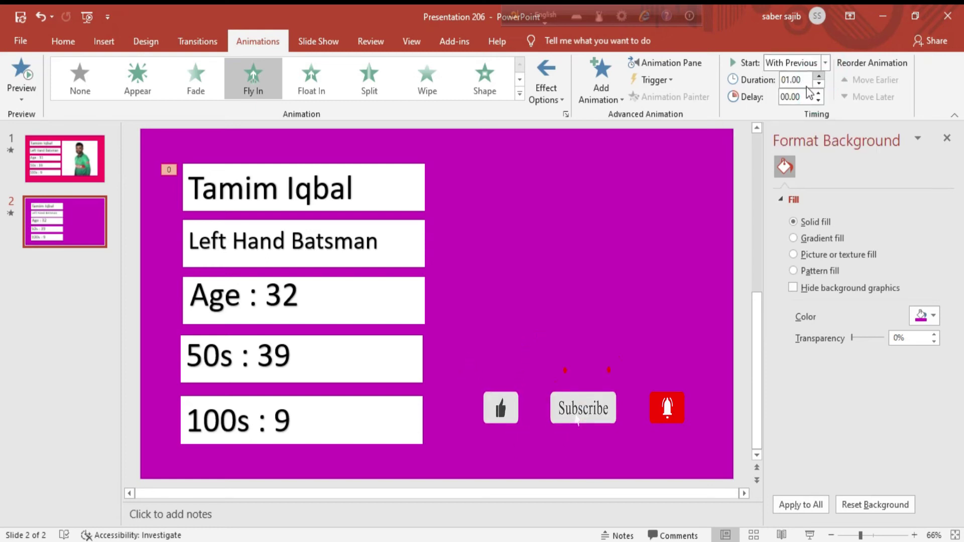
# Step: Give the Left Hand Batsman box Fly In from Right, After Previous, lasting 1 second
pyautogui.click(402, 242)
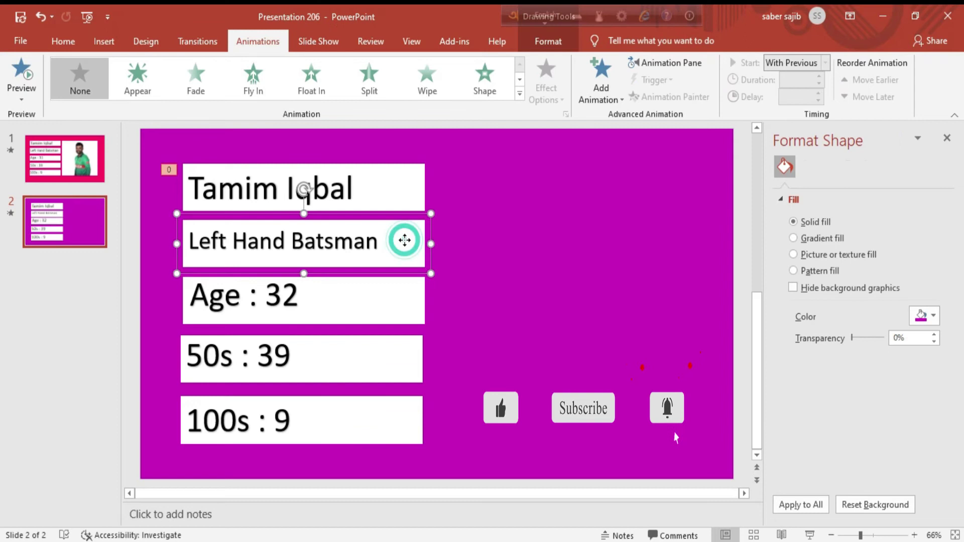
pyautogui.click(251, 85)
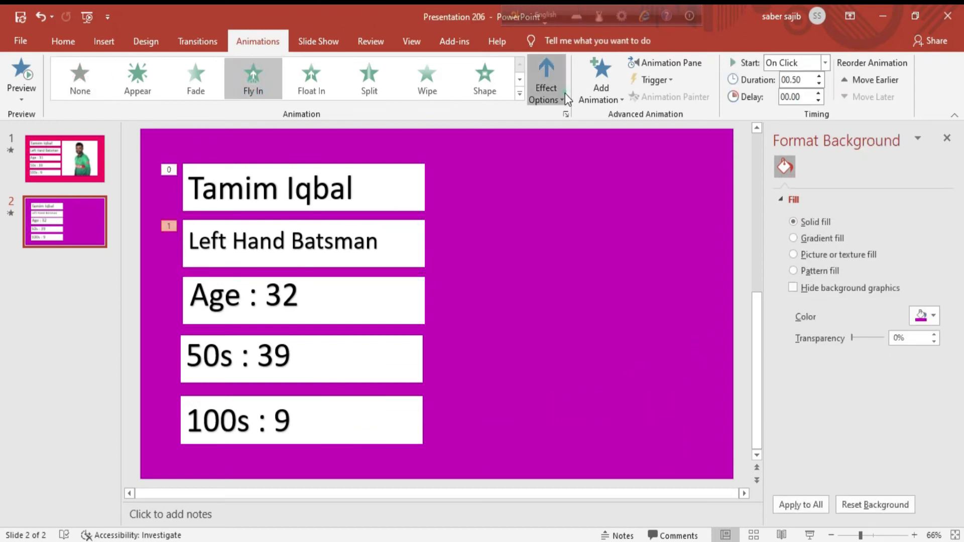
pyautogui.click(563, 94)
pyautogui.click(573, 337)
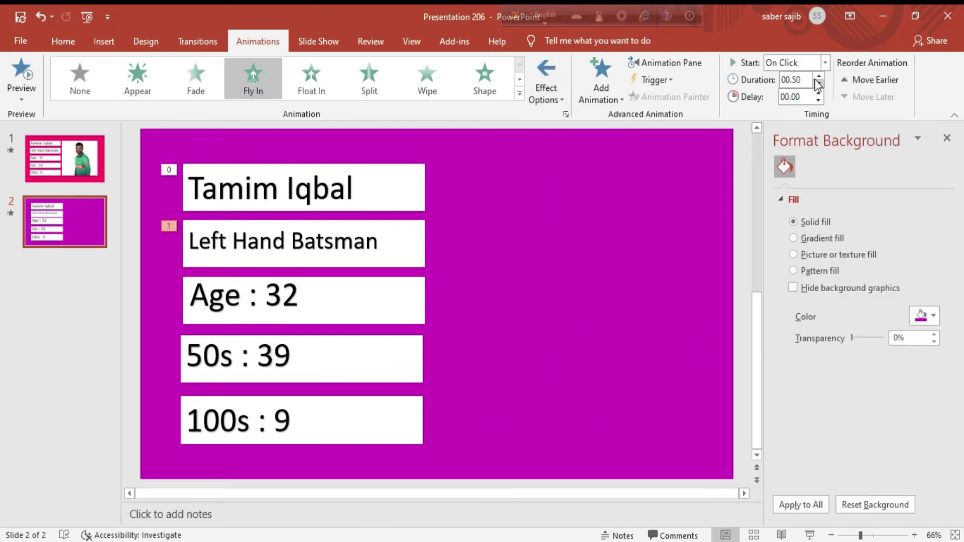
pyautogui.click(824, 61)
pyautogui.click(814, 109)
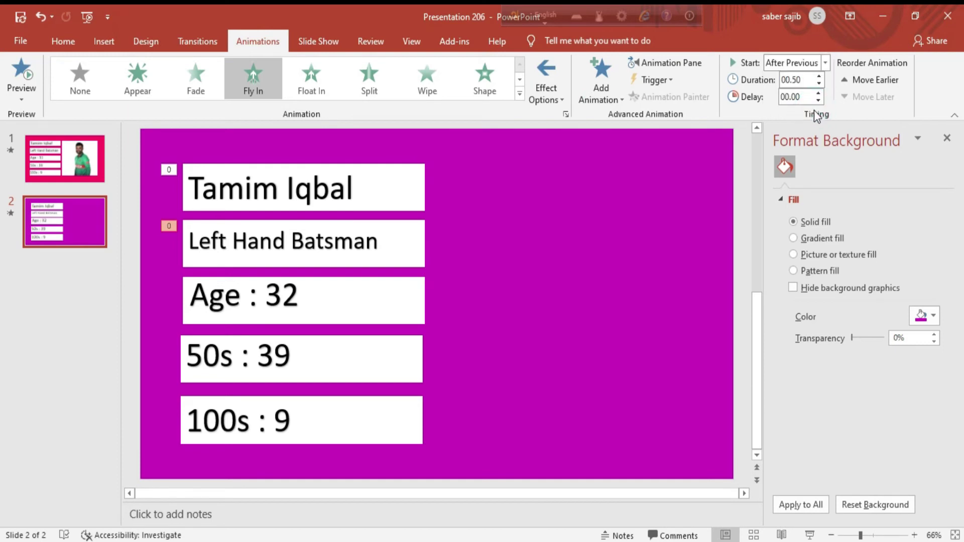
pyautogui.doubleClick(819, 76)
# Step: Animate the Age : 32 box to Fly In from Right, After Previous
pyautogui.click(329, 307)
pyautogui.click(253, 80)
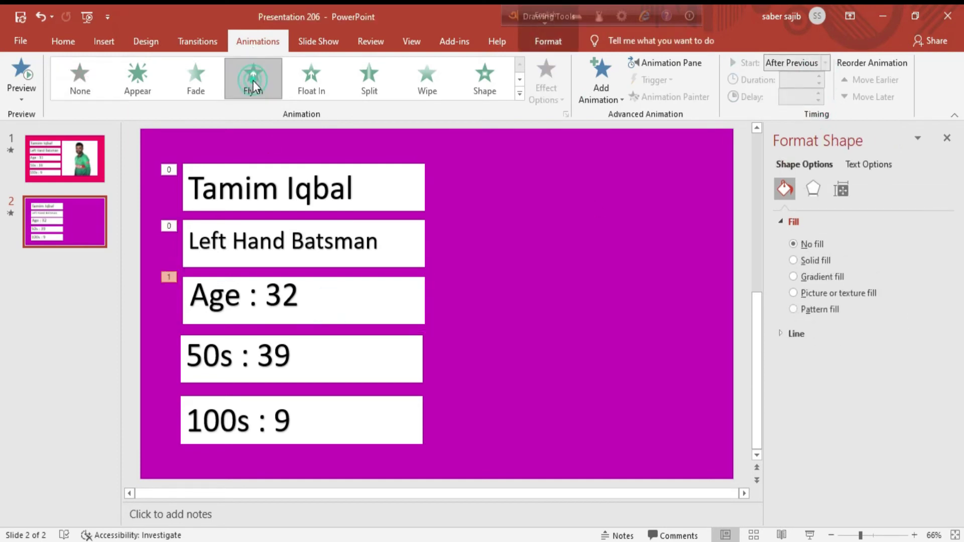
pyautogui.click(558, 95)
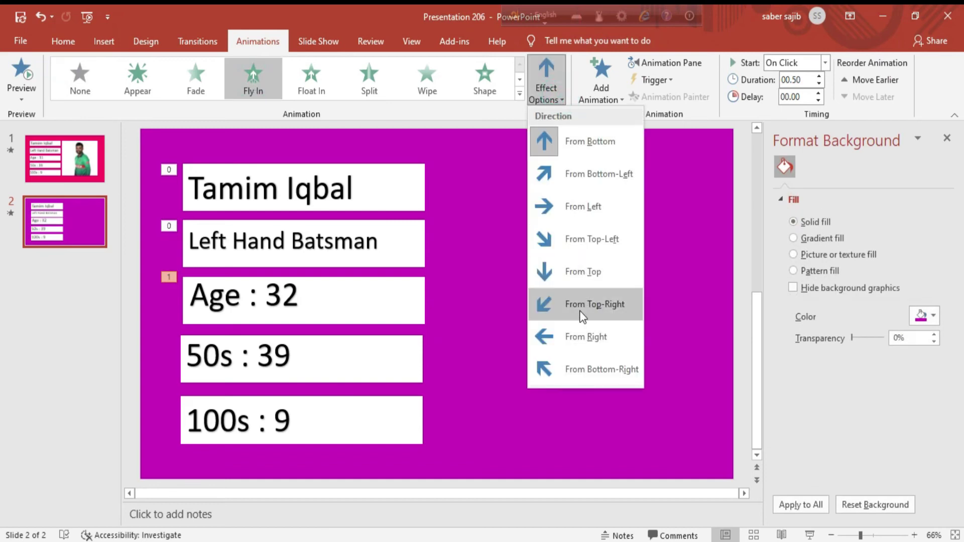
pyautogui.click(576, 340)
pyautogui.click(825, 63)
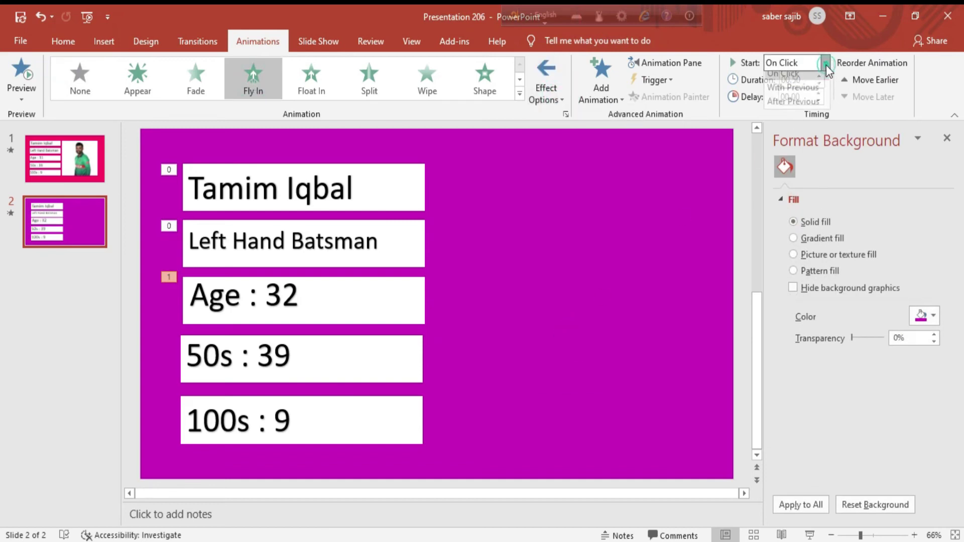
pyautogui.click(809, 110)
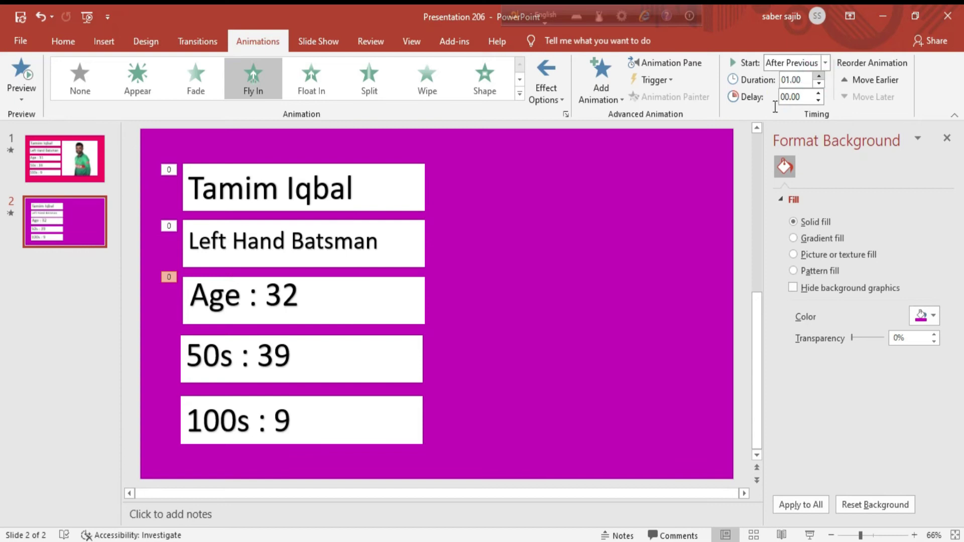
# Step: Animate the 50s : 39 box to Fly In from Right, After Previous
pyautogui.click(312, 362)
pyautogui.click(253, 80)
pyautogui.click(557, 96)
pyautogui.click(576, 339)
pyautogui.click(825, 63)
pyautogui.click(815, 109)
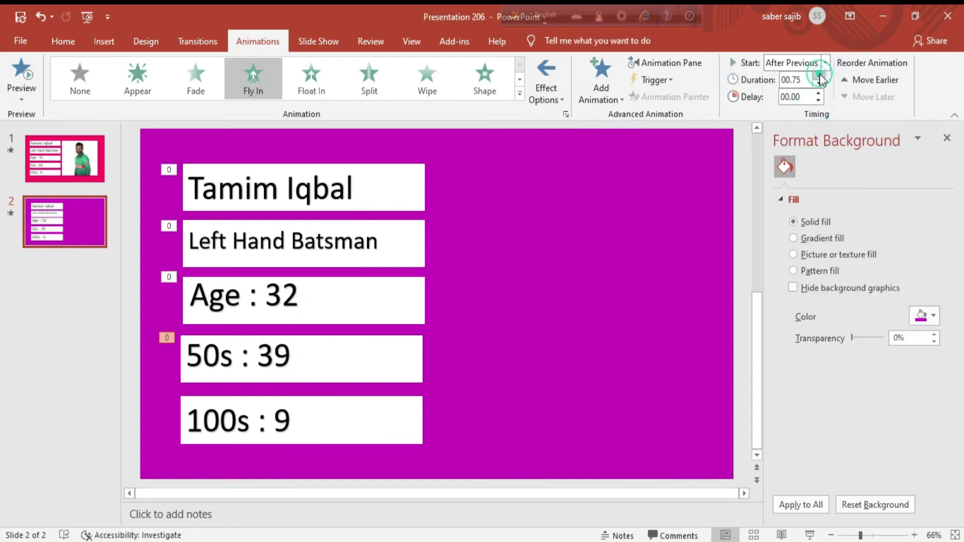
# Step: Animate the 100s : 9 box to Fly In from Right, After Previous, lasting 1 second
pyautogui.click(378, 410)
pyautogui.click(253, 80)
pyautogui.click(546, 90)
pyautogui.click(565, 346)
pyautogui.click(816, 62)
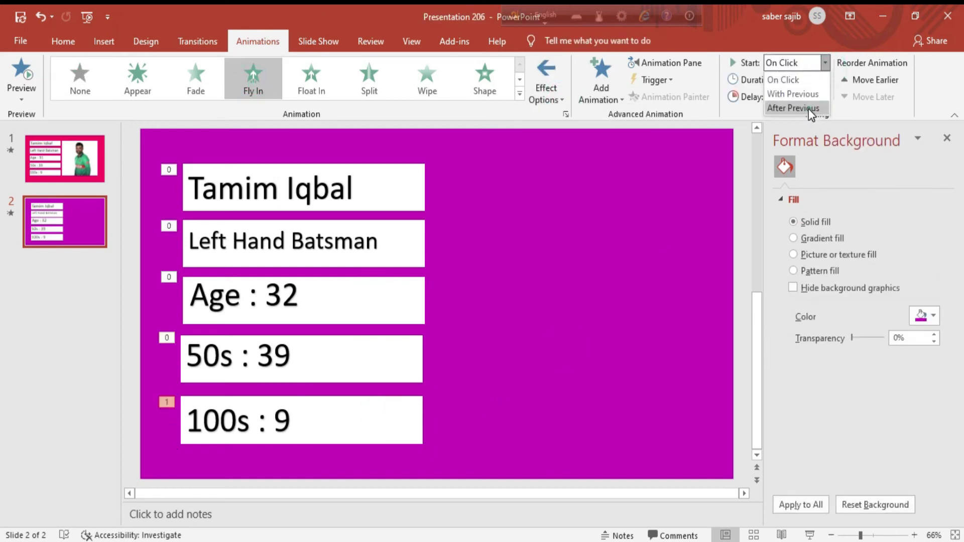
pyautogui.click(809, 109)
pyautogui.click(818, 76)
pyautogui.click(818, 76)
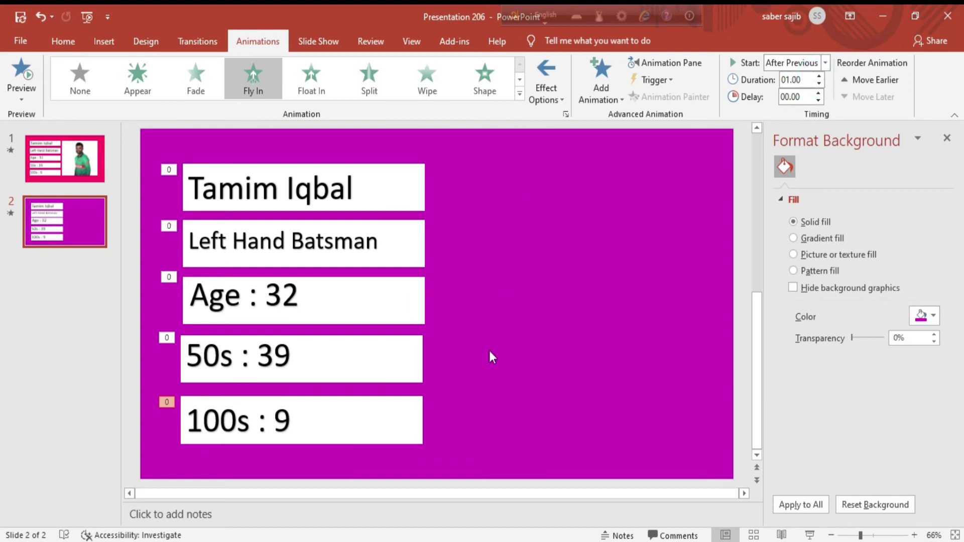
pyautogui.click(389, 409)
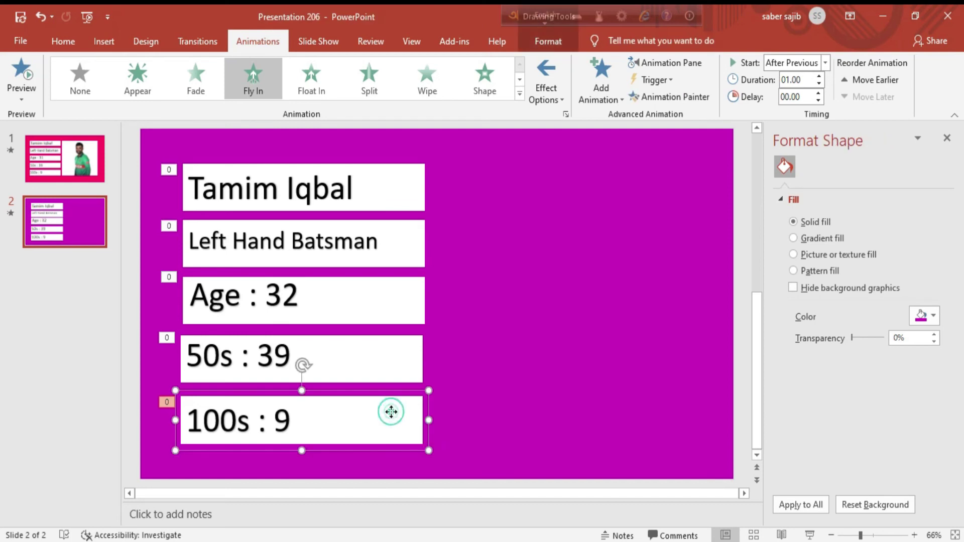
pyautogui.click(810, 534)
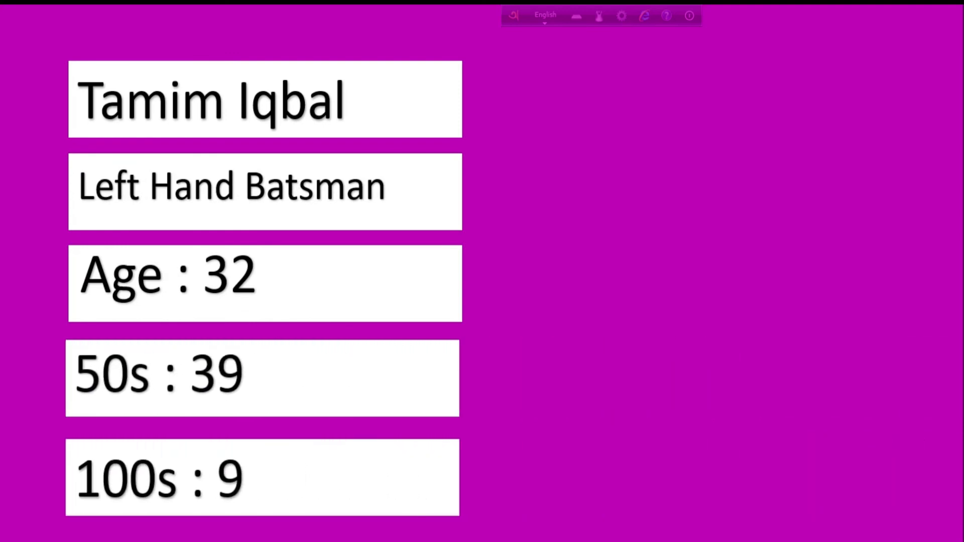
pyautogui.click(613, 304)
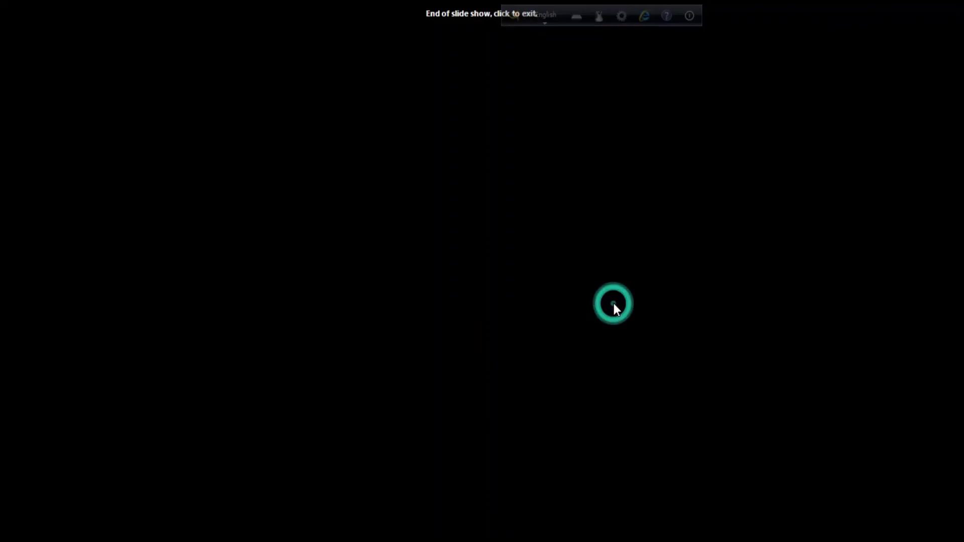
pyautogui.click(612, 301)
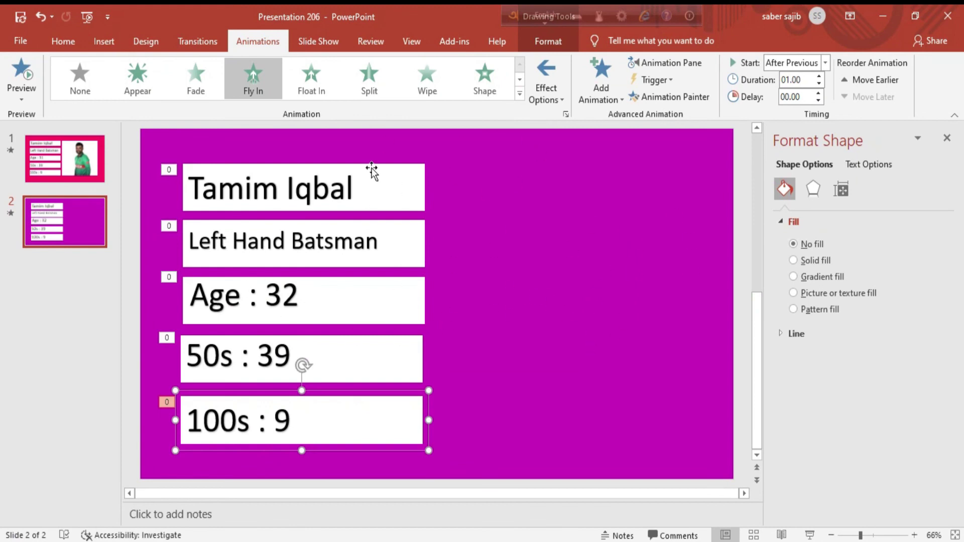
# Step: Copy the photo from slide 1, paste it right of the boxes on slide 2 and stretch it taller
pyautogui.click(85, 164)
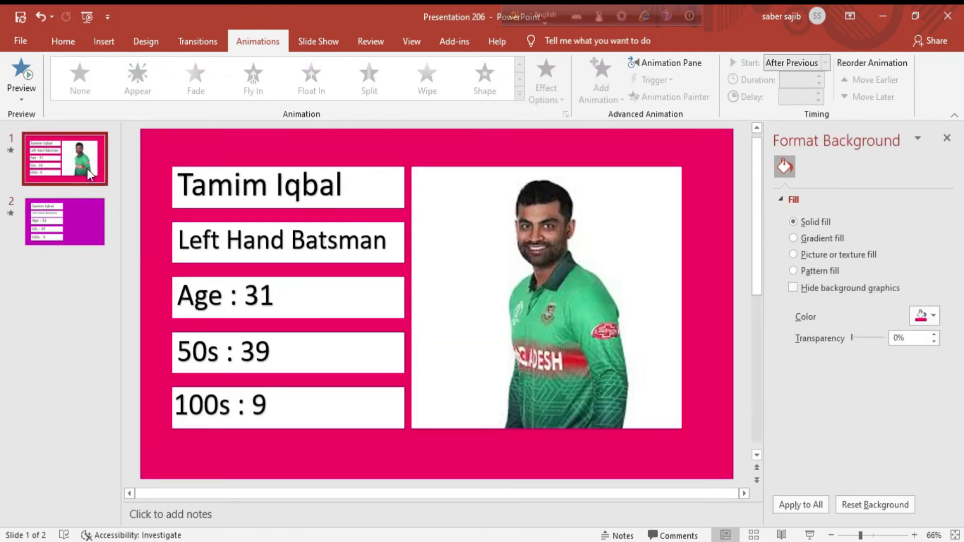
pyautogui.click(466, 280)
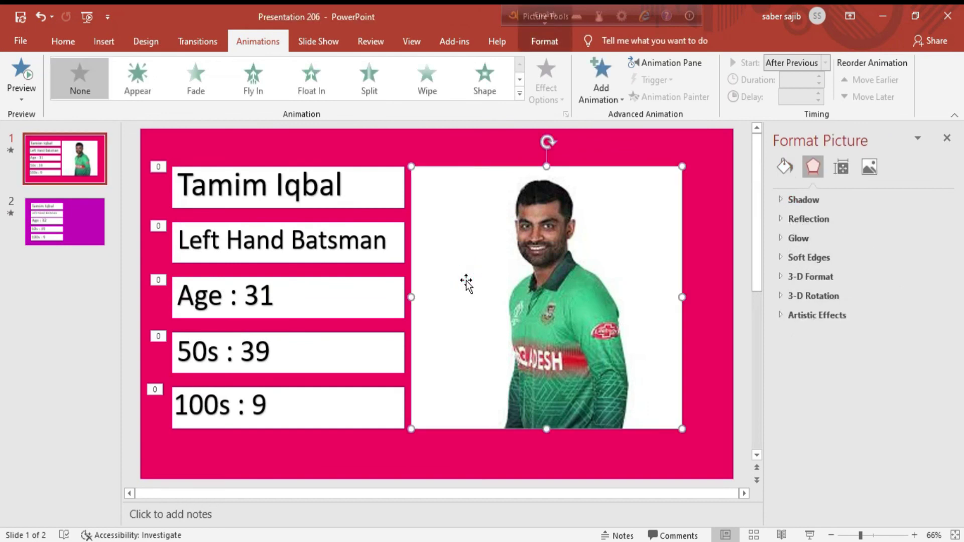
pyautogui.click(70, 221)
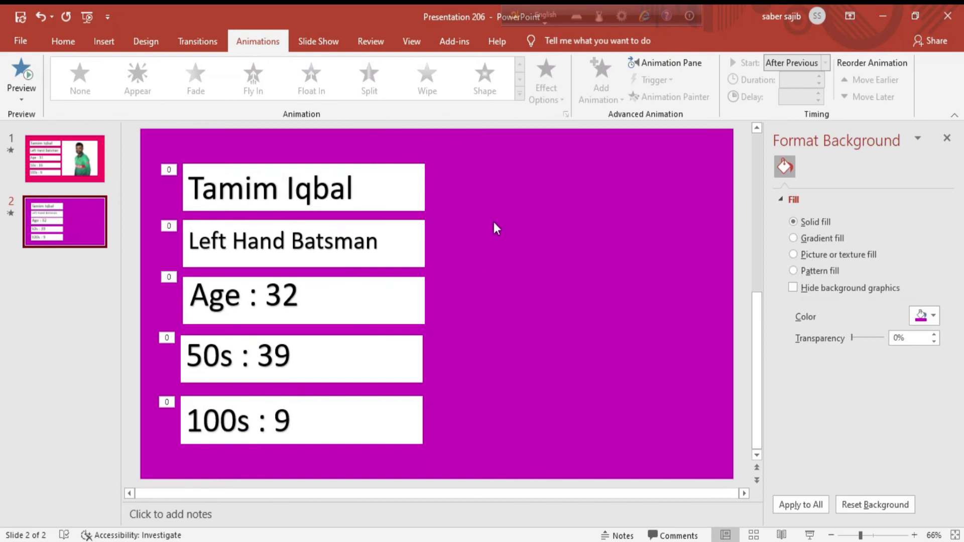
pyautogui.hotkey('ctrl', 'v')
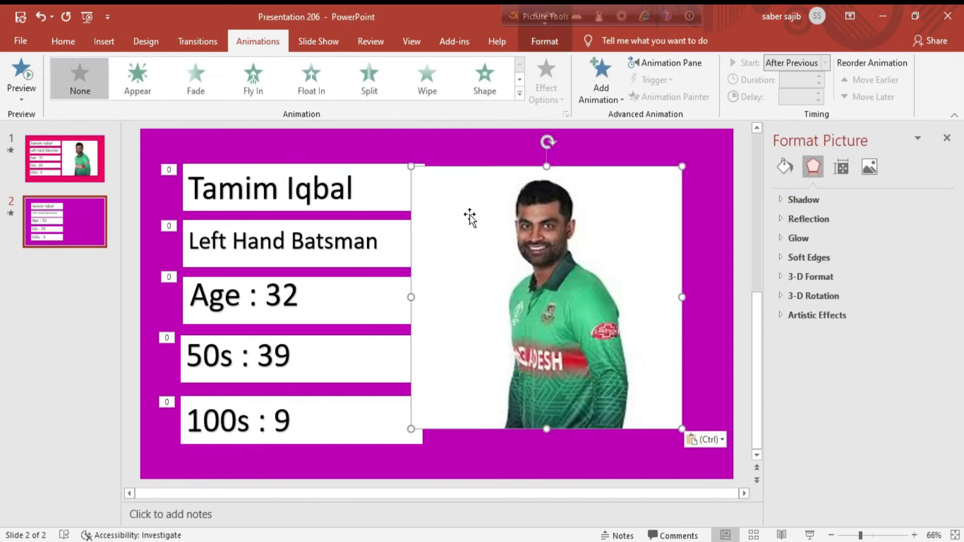
pyautogui.moveTo(469, 234); pyautogui.dragTo(493, 231)
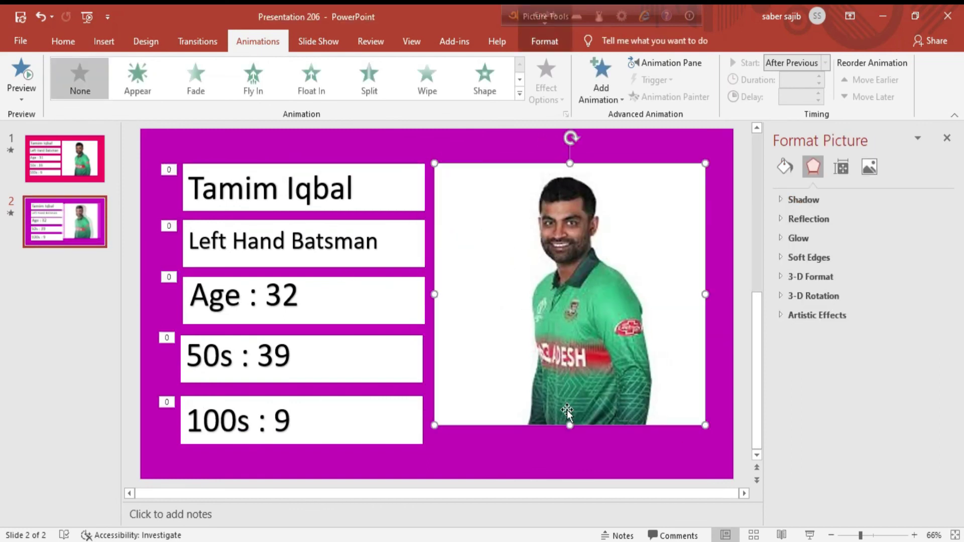
pyautogui.moveTo(571, 425); pyautogui.dragTo(574, 444)
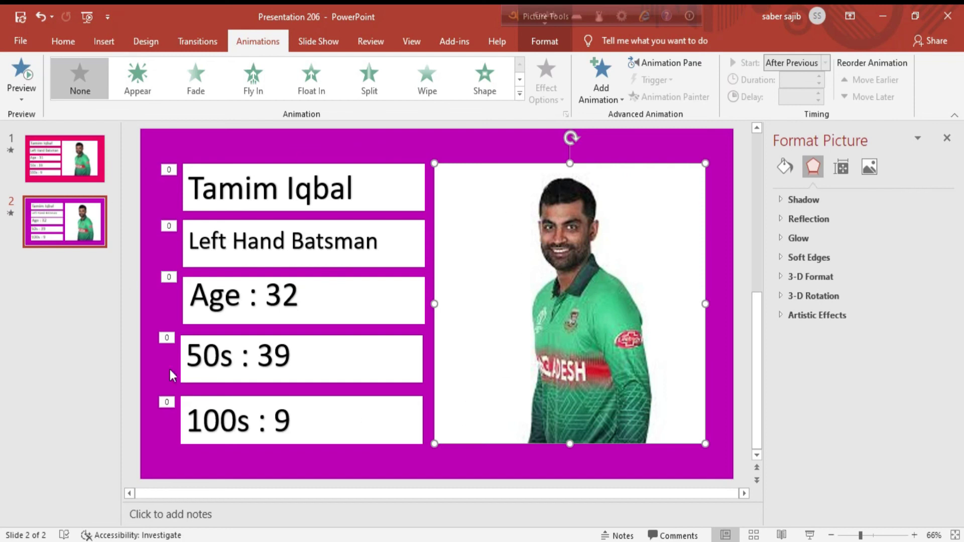
# Step: Start the slide show from slide 2 to watch the five boxes fly in beside the photo
pyautogui.click(809, 536)
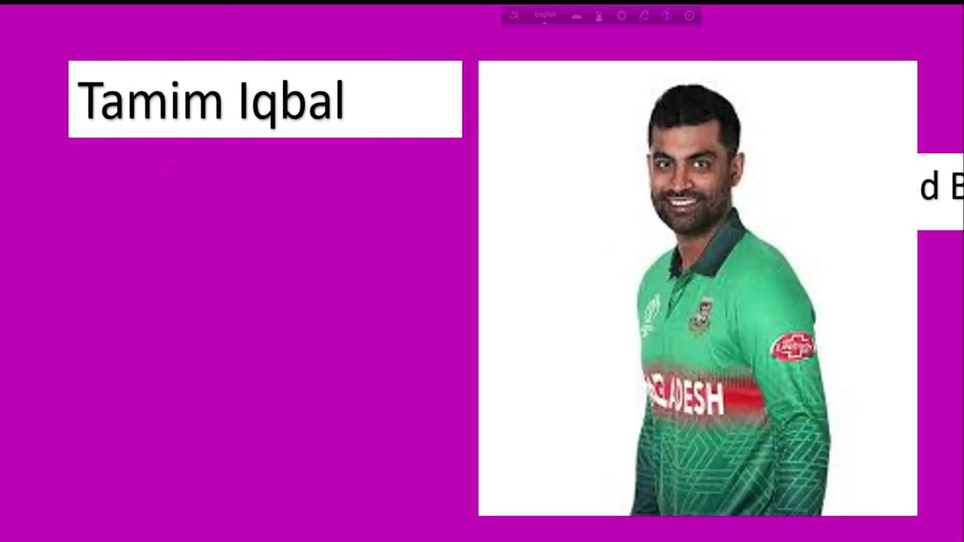